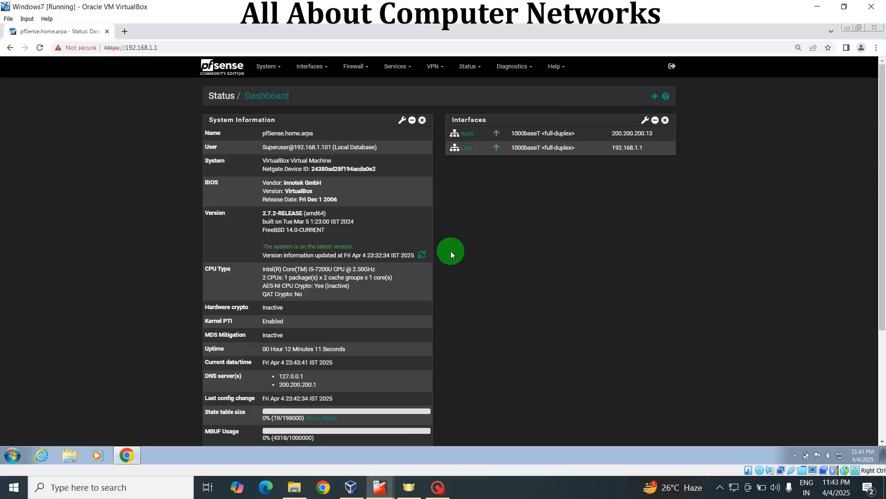
Add a captive portal zone named Wifi with the description Wifi Clients and continue to its configuration
{"action": "left_click", "coordinate": [397, 67]}
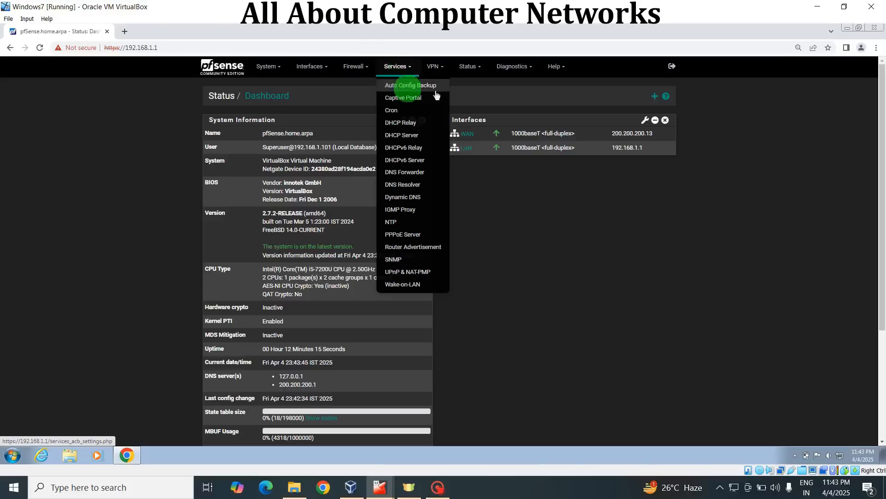
{"action": "left_click", "coordinate": [407, 98]}
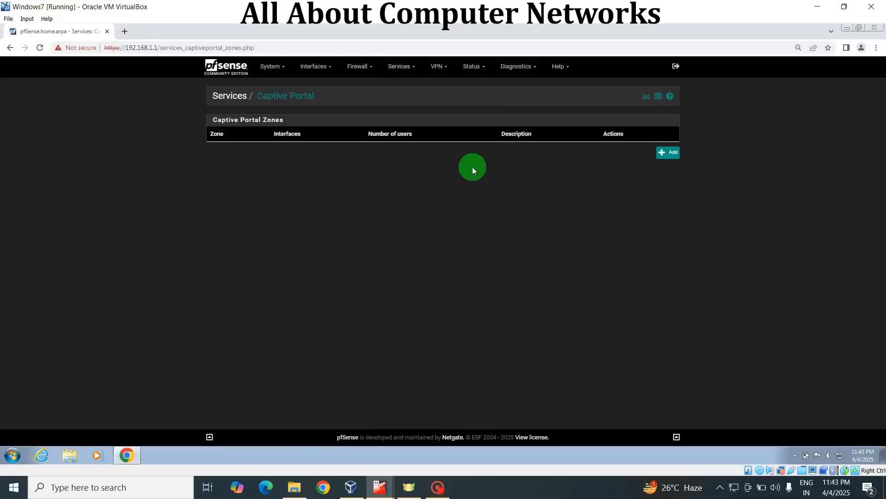
{"action": "left_click", "coordinate": [667, 152]}
{"action": "left_click", "coordinate": [309, 138]}
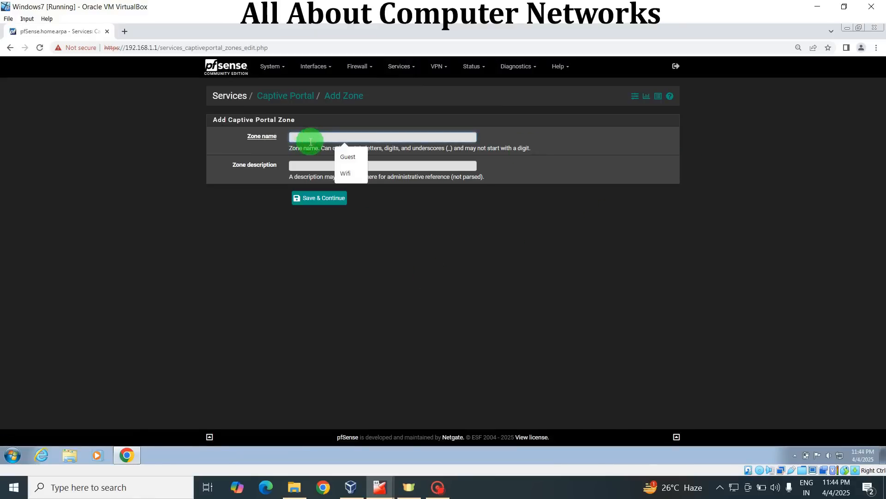
{"action": "type", "text": "W"}
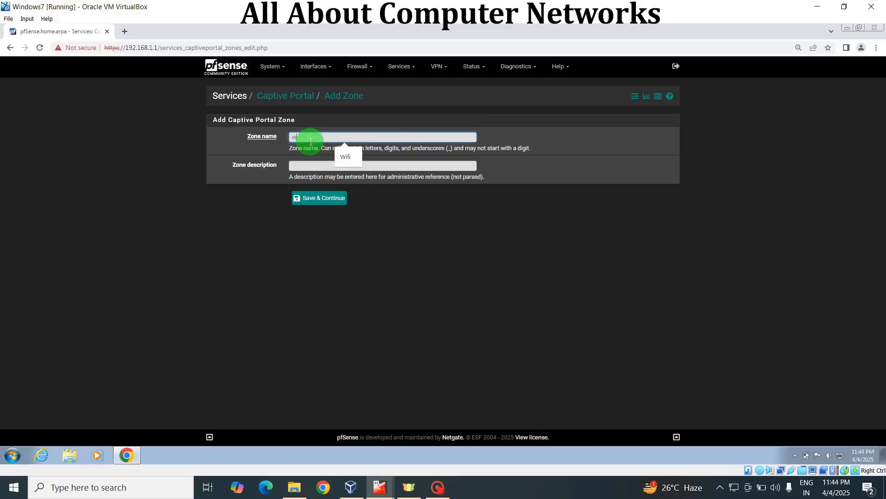
{"action": "left_click", "coordinate": [346, 155]}
{"action": "left_click", "coordinate": [303, 170]}
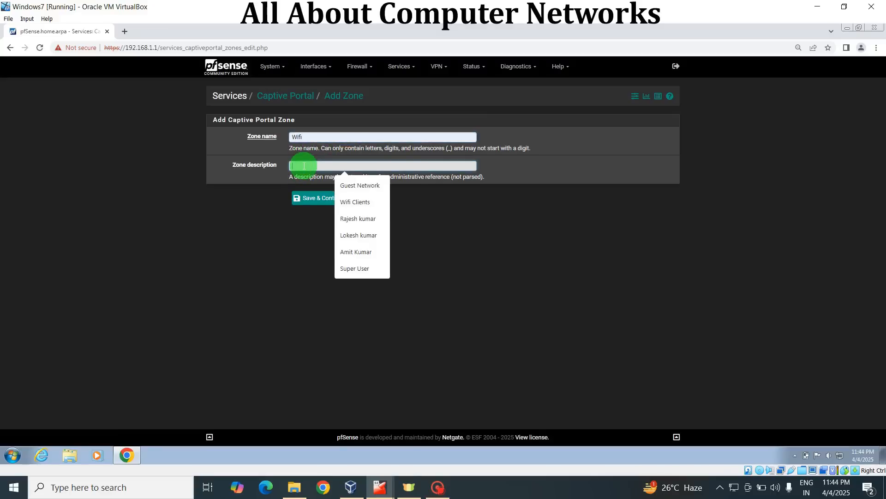
{"action": "left_click", "coordinate": [351, 202]}
{"action": "left_click", "coordinate": [335, 207]}
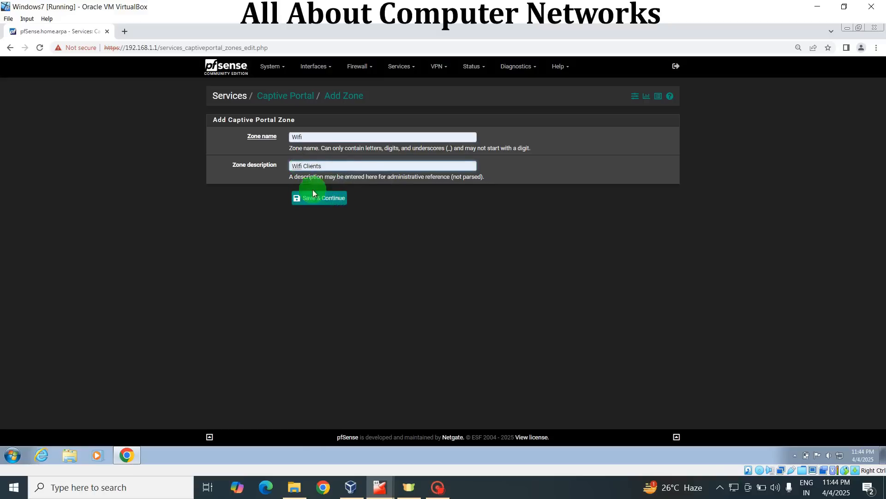
{"action": "left_click", "coordinate": [320, 198]}
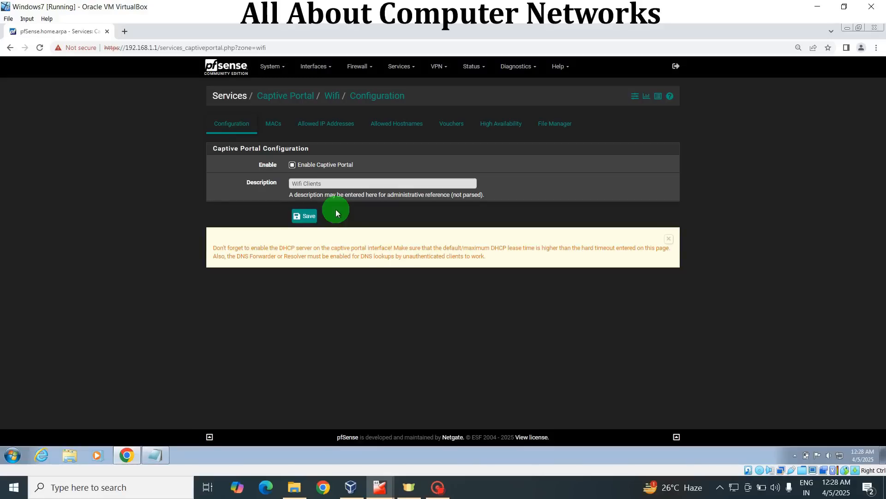
Enable the captive portal for the Wifi zone on the LAN interface
{"action": "left_click", "coordinate": [292, 166]}
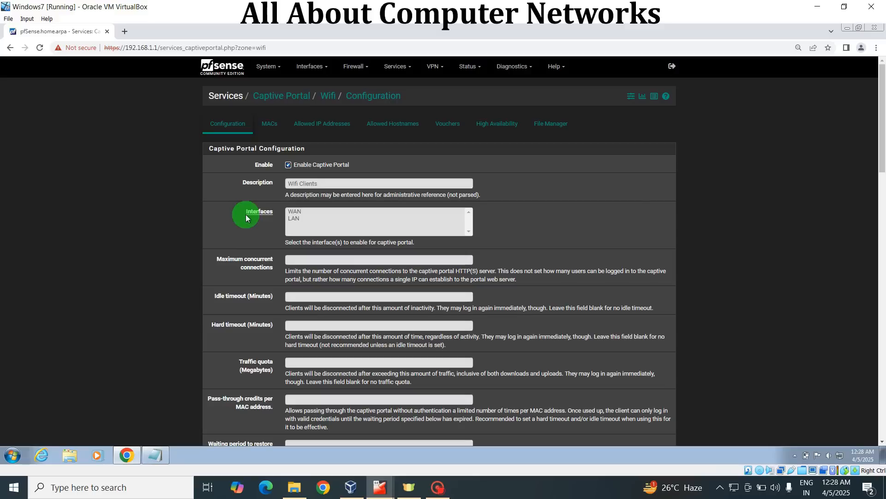
{"action": "left_click", "coordinate": [294, 219]}
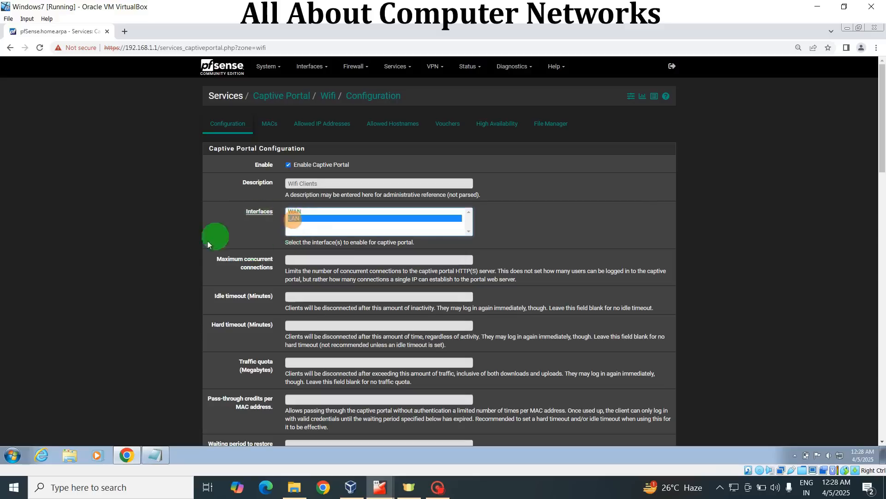
{"action": "left_click", "coordinate": [225, 230]}
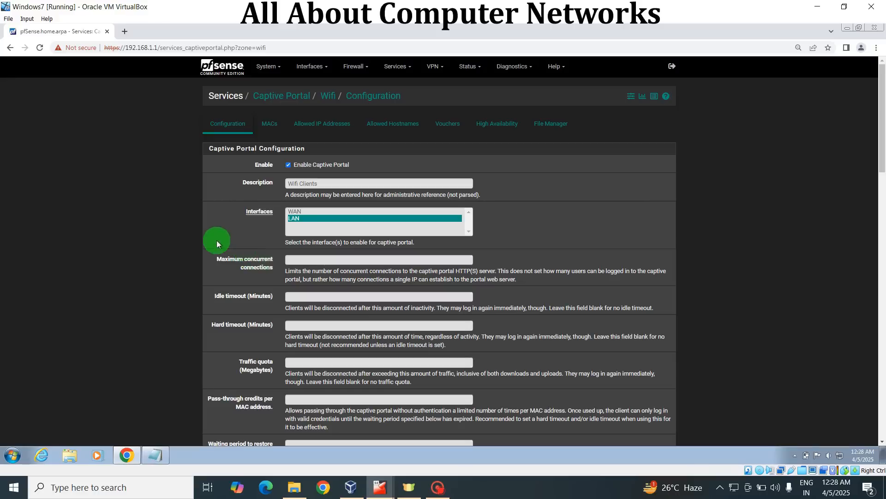
Limit maximum concurrent connections to 1 and set the idle timeout to 30 minutes
{"action": "left_click", "coordinate": [296, 259]}
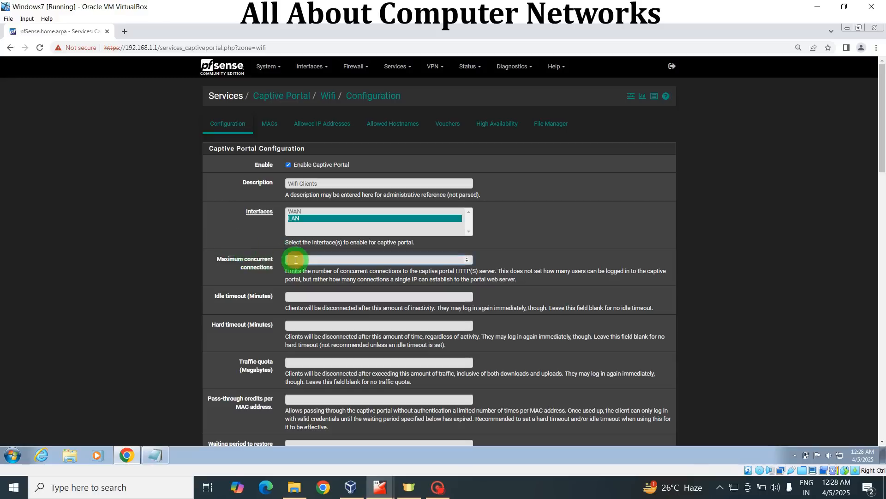
{"action": "type", "text": "1"}
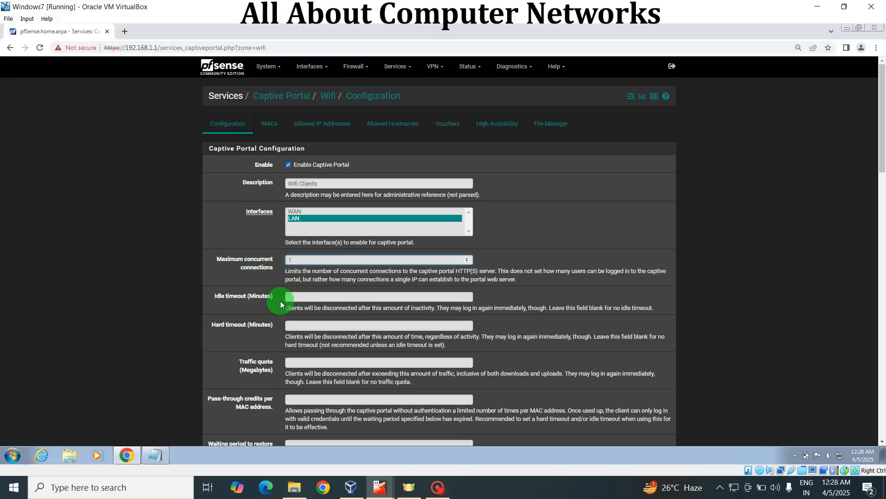
{"action": "left_click", "coordinate": [299, 296]}
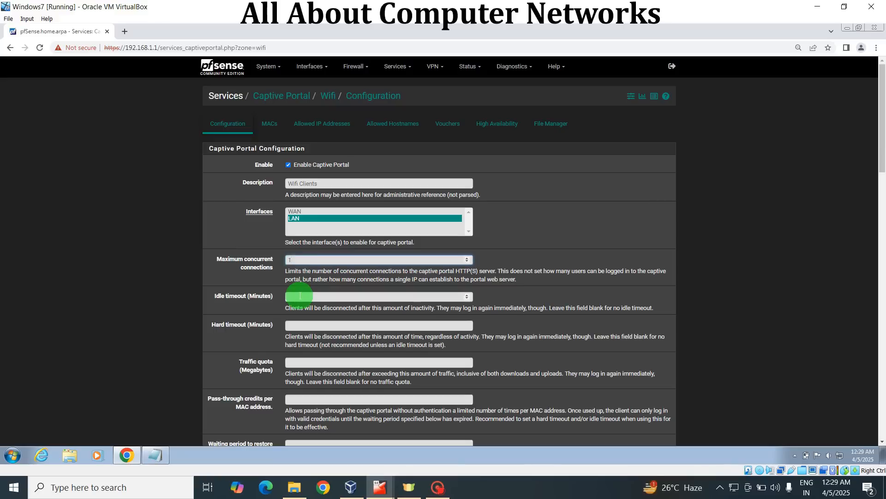
{"action": "left_click", "coordinate": [306, 296]}
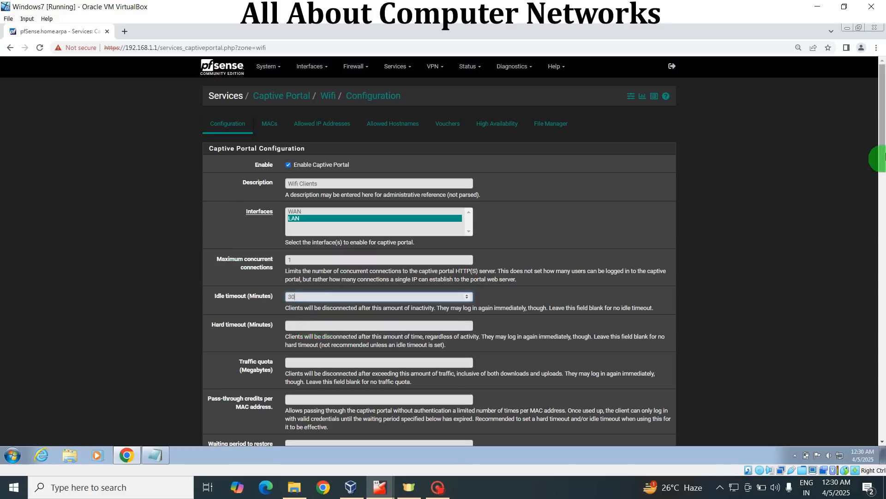
Set the traffic quota to 2048 megabytes and enable the waiting period reset on attempted access
{"action": "left_click_drag", "start_coordinate": [882, 150], "coordinate": [881, 180]}
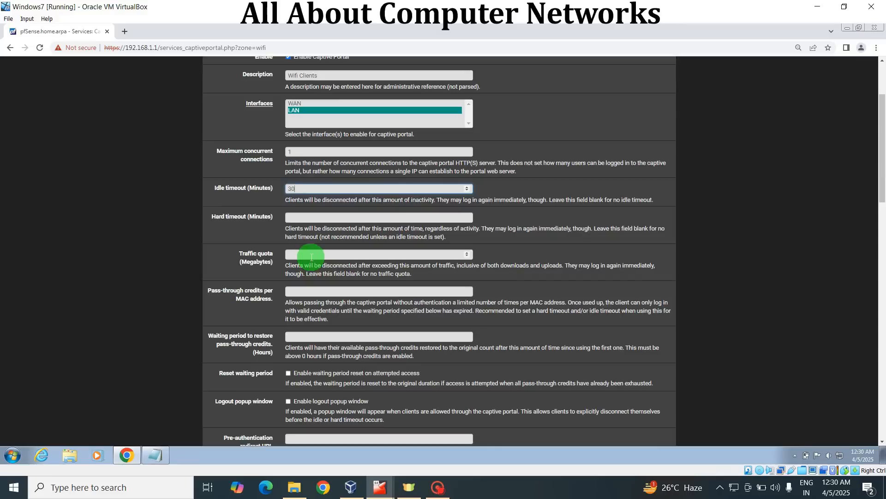
{"action": "type", "text": "2048"}
{"action": "key", "text": "BackSpace"}
{"action": "key", "text": "BackSpace"}
{"action": "key", "text": "BackSpace"}
{"action": "key", "text": "BackSpace"}
{"action": "left_click", "coordinate": [311, 258]}
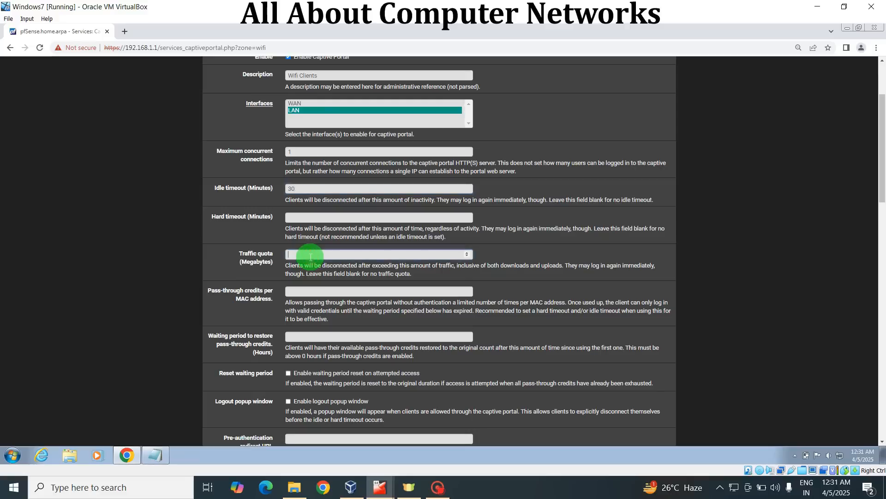
{"action": "type", "text": "2048"}
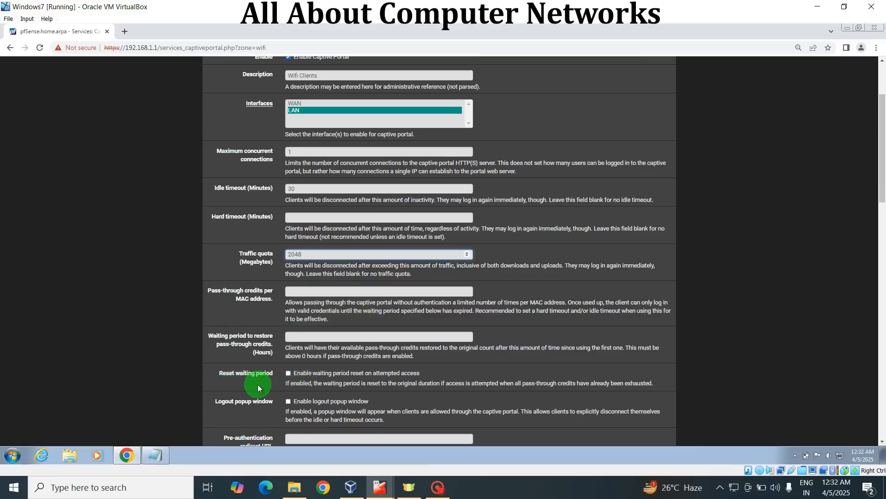
{"action": "left_click", "coordinate": [288, 373]}
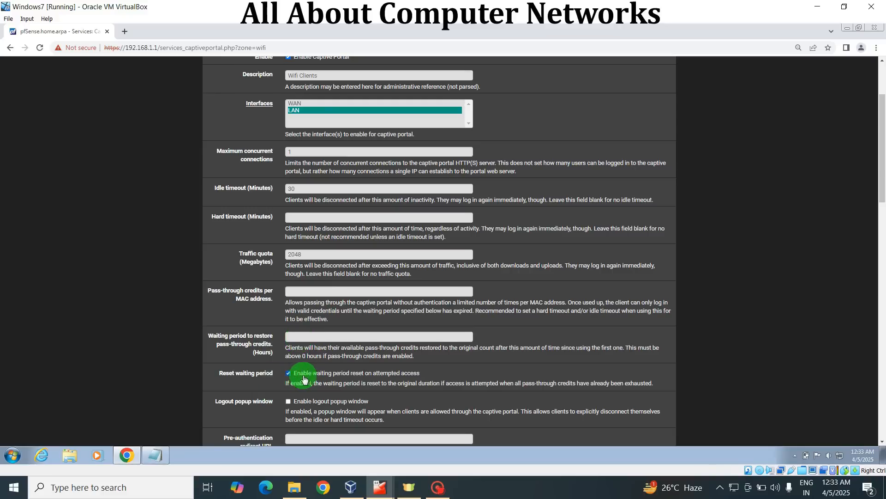
Set concurrent user logins to First login
{"action": "left_click_drag", "start_coordinate": [881, 165], "coordinate": [883, 206]}
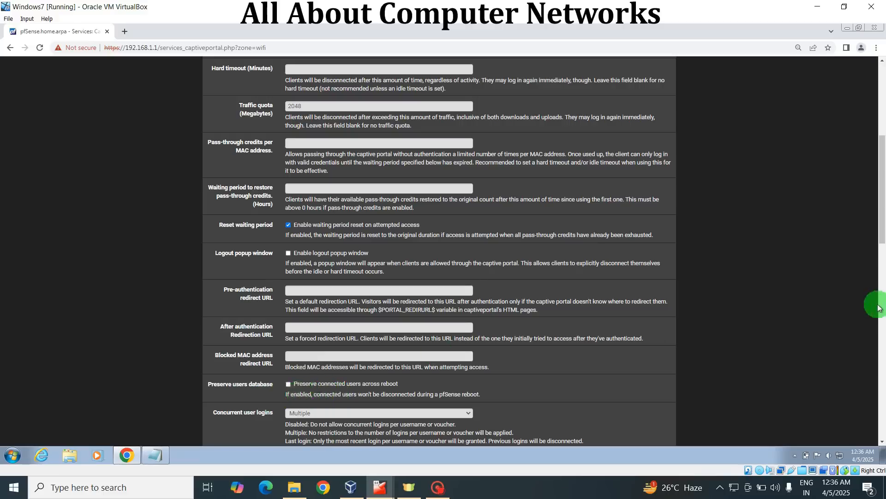
{"action": "scroll", "coordinate": [883, 229], "scroll_direction": "down", "scroll_amount": 1}
{"action": "scroll", "coordinate": [883, 229], "scroll_direction": "down", "scroll_amount": 3}
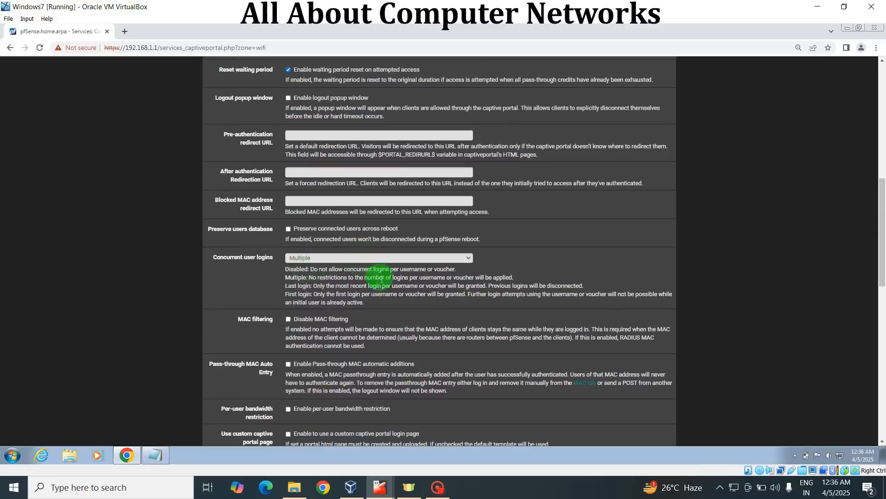
{"action": "left_click", "coordinate": [469, 259]}
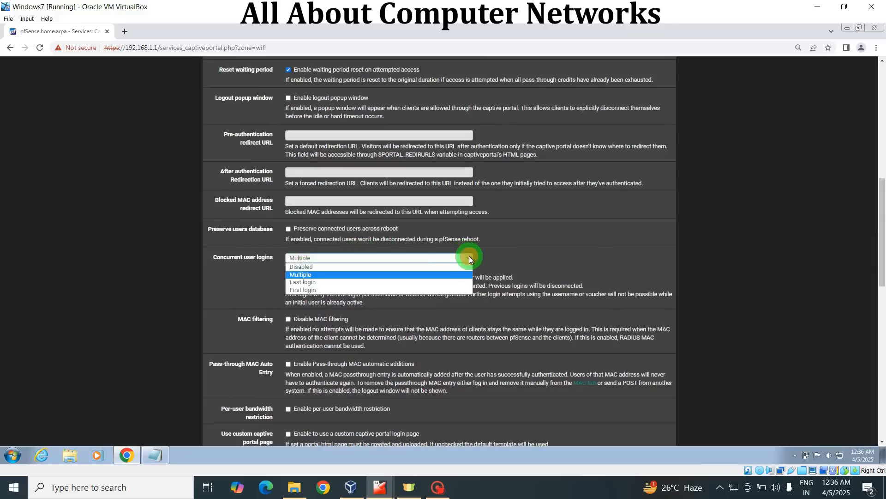
{"action": "left_click", "coordinate": [372, 290]}
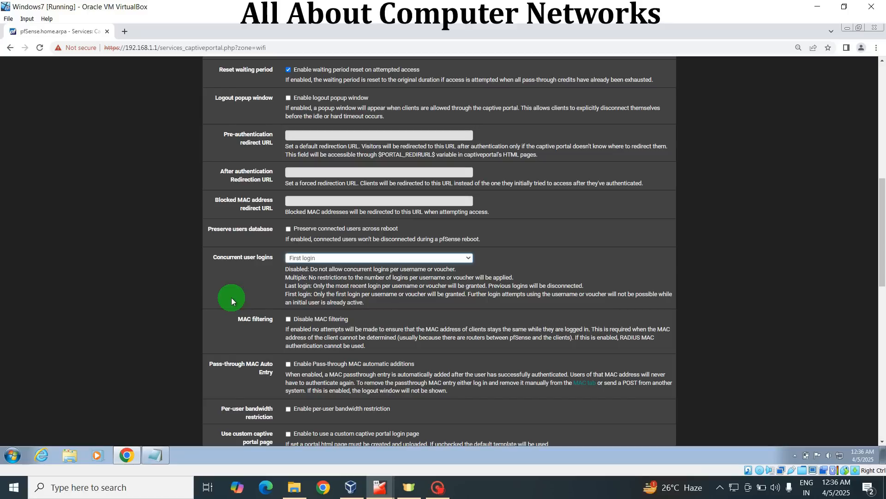
Set concurrent user logins back to Multiple
{"action": "scroll", "coordinate": [882, 164], "scroll_direction": "up", "scroll_amount": 5}
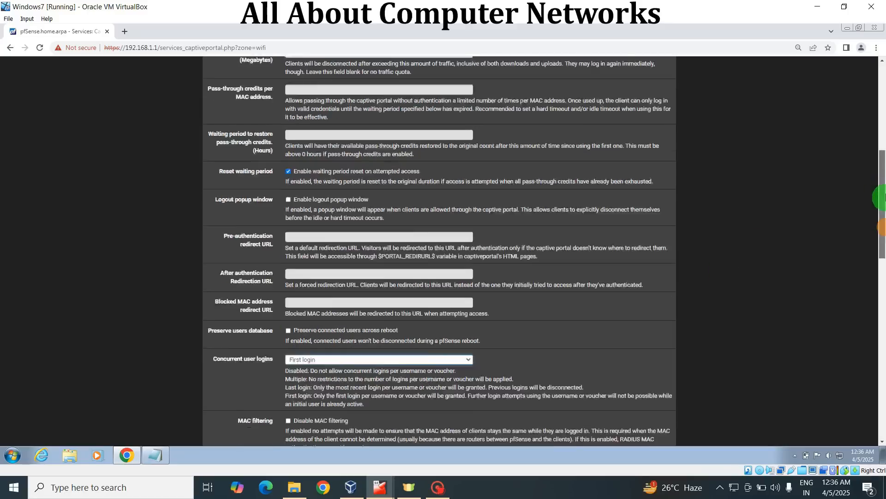
{"action": "left_click_drag", "start_coordinate": [885, 162], "coordinate": [882, 277]}
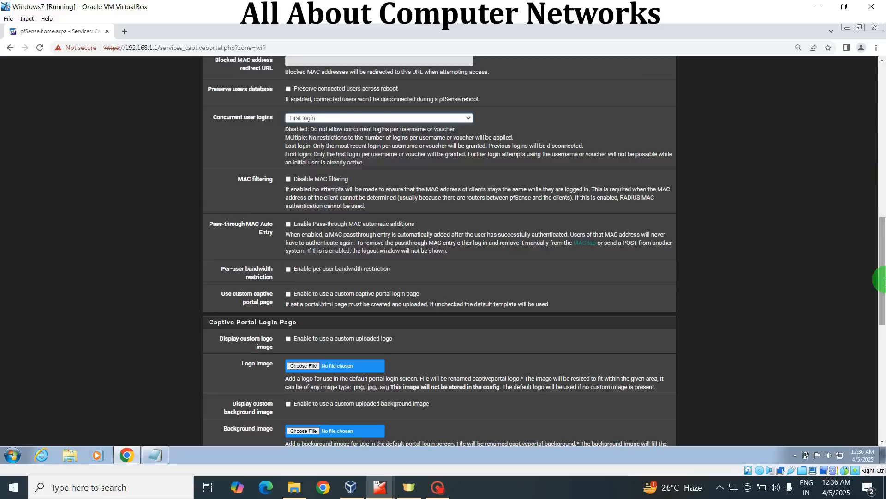
{"action": "left_click", "coordinate": [456, 226]}
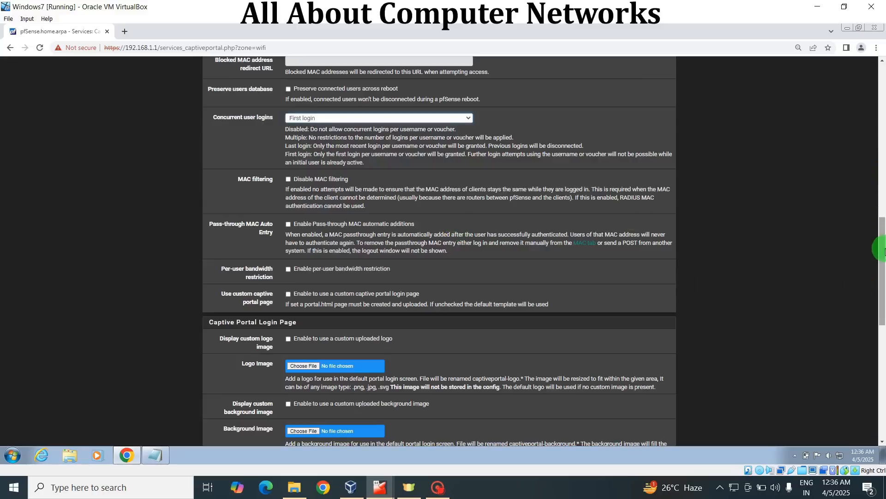
{"action": "mouse_move", "coordinate": [883, 250]}
{"action": "left_mouse_down"}
{"action": "mouse_move", "coordinate": [884, 239]}
{"action": "mouse_move", "coordinate": [883, 246]}
{"action": "left_mouse_up"}
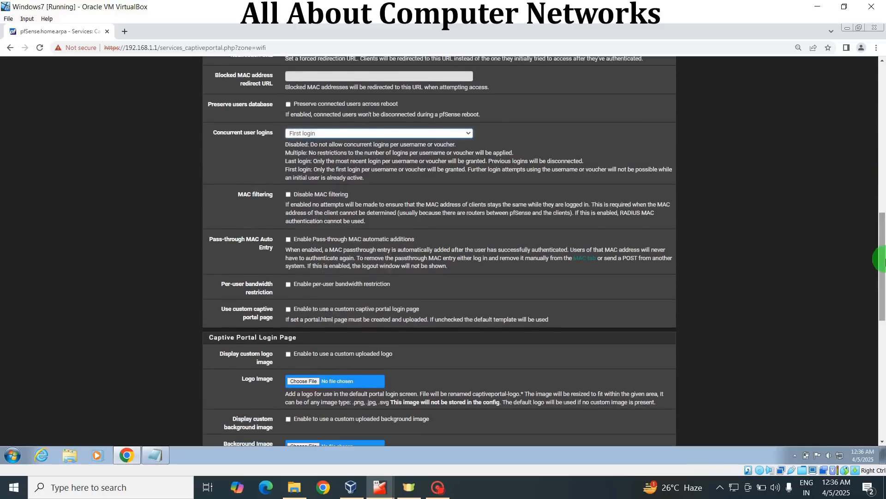
{"action": "left_click_drag", "start_coordinate": [884, 260], "coordinate": [883, 240]}
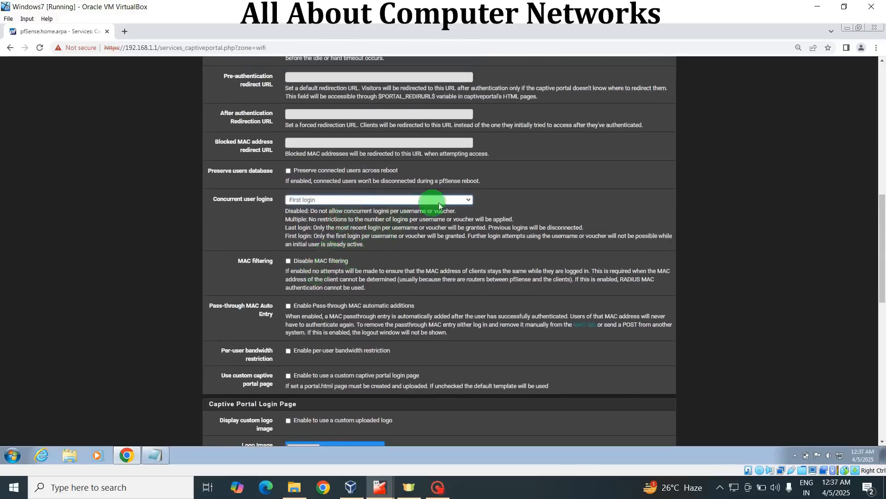
{"action": "left_click", "coordinate": [467, 201]}
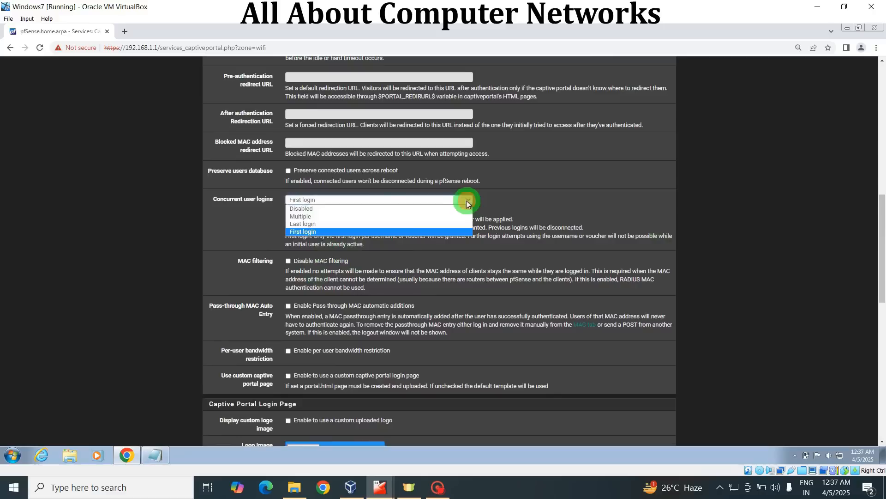
{"action": "left_click", "coordinate": [343, 216]}
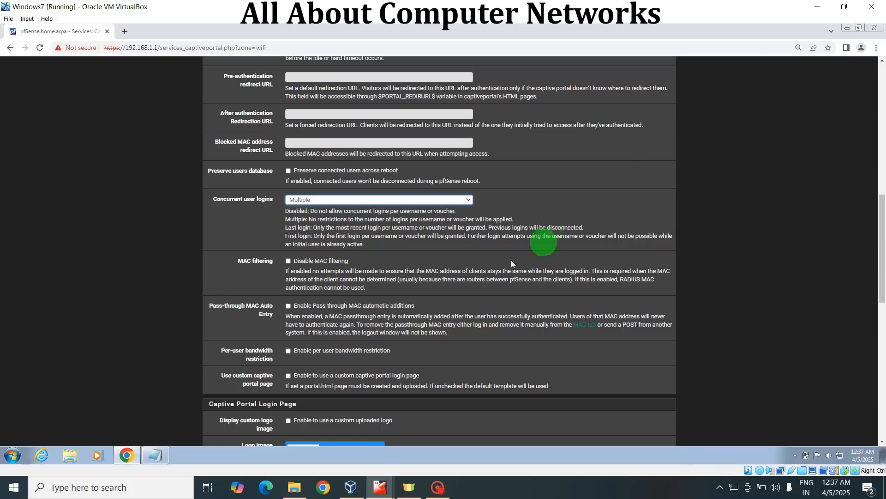
Enable per-user bandwidth restriction with a default download of 10000 Kbit/s and a default upload of 5000 Kbit/s
{"action": "scroll", "coordinate": [878, 241], "scroll_direction": "down", "scroll_amount": 3}
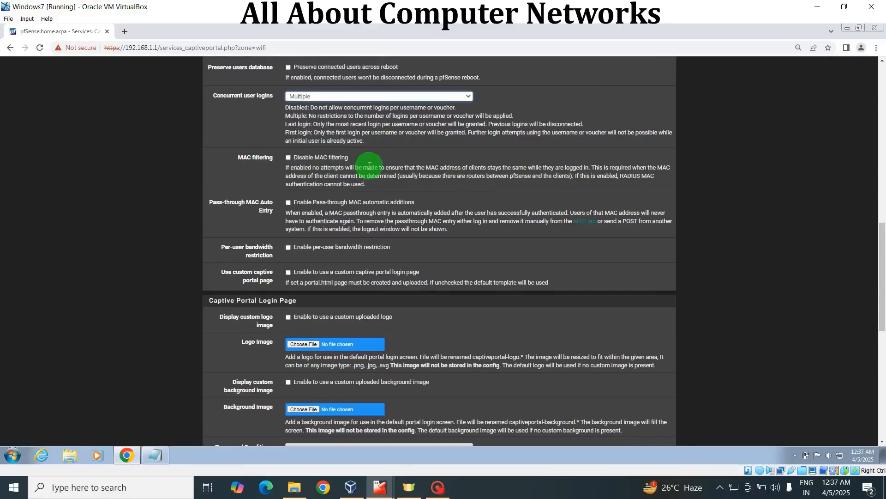
{"action": "scroll", "coordinate": [877, 282], "scroll_direction": "down", "scroll_amount": 1}
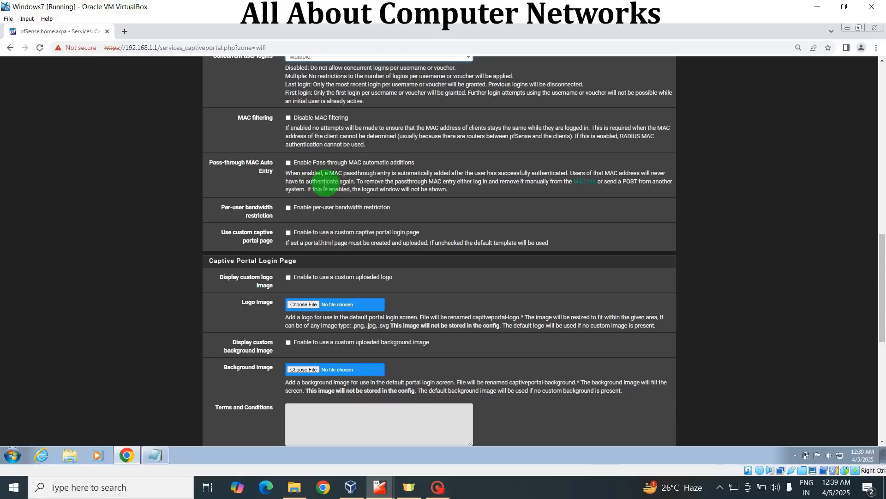
{"action": "left_click_drag", "start_coordinate": [881, 274], "coordinate": [882, 269]}
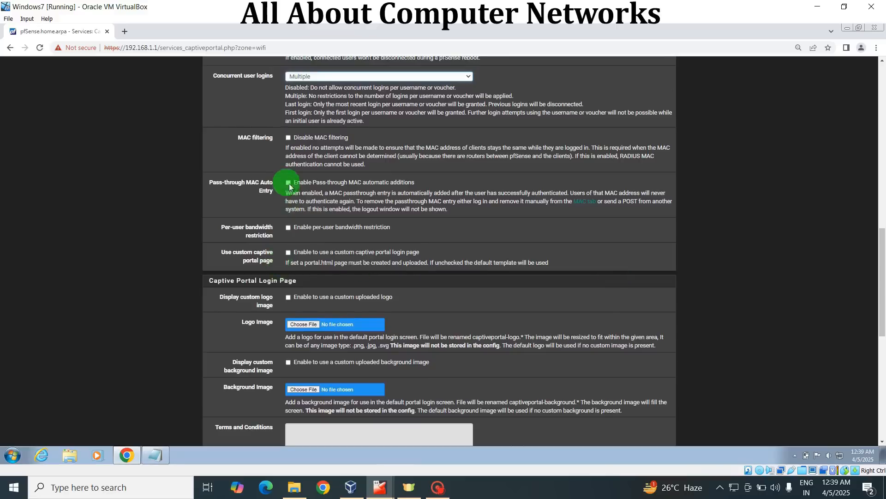
{"action": "left_click", "coordinate": [288, 227]}
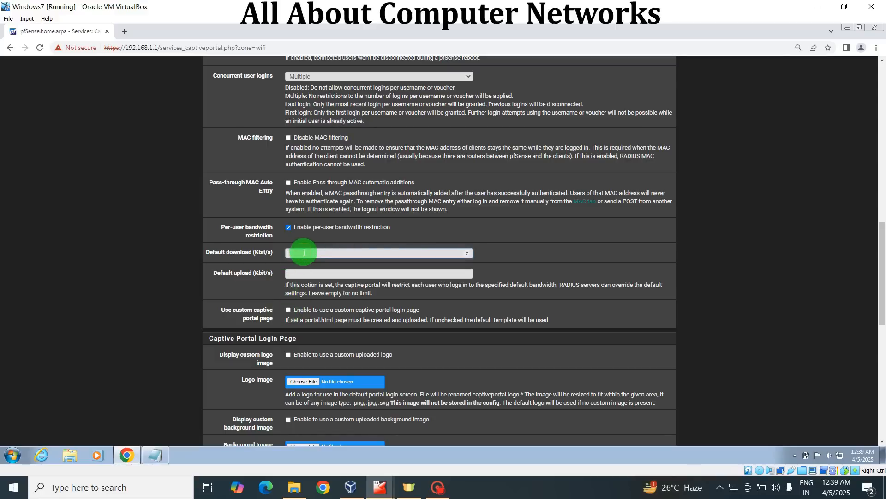
{"action": "type", "text": "10000"}
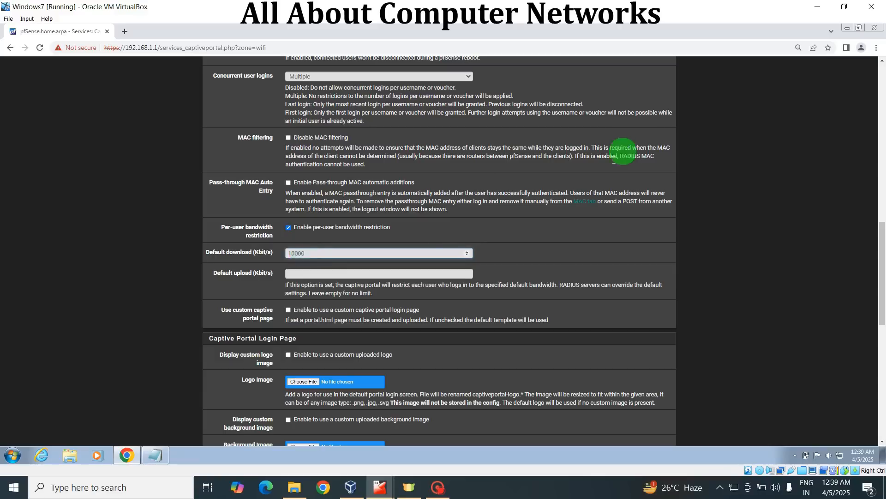
{"action": "left_click", "coordinate": [306, 275]}
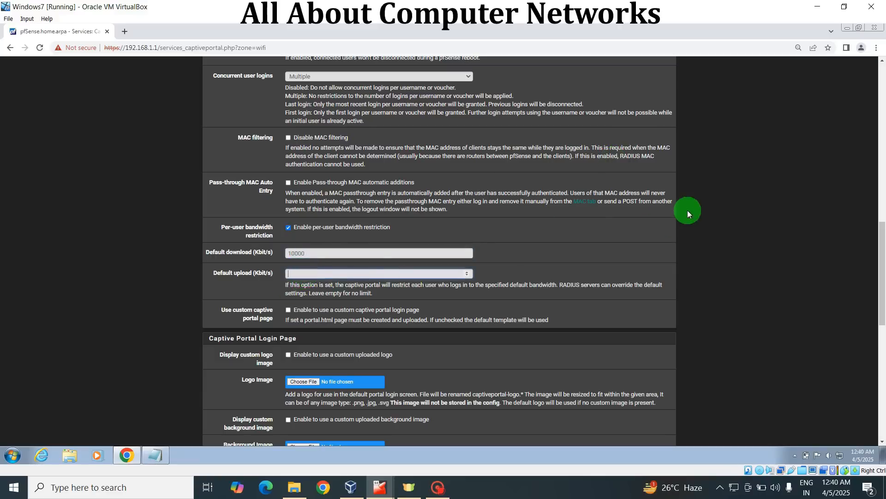
{"action": "type", "text": "5000"}
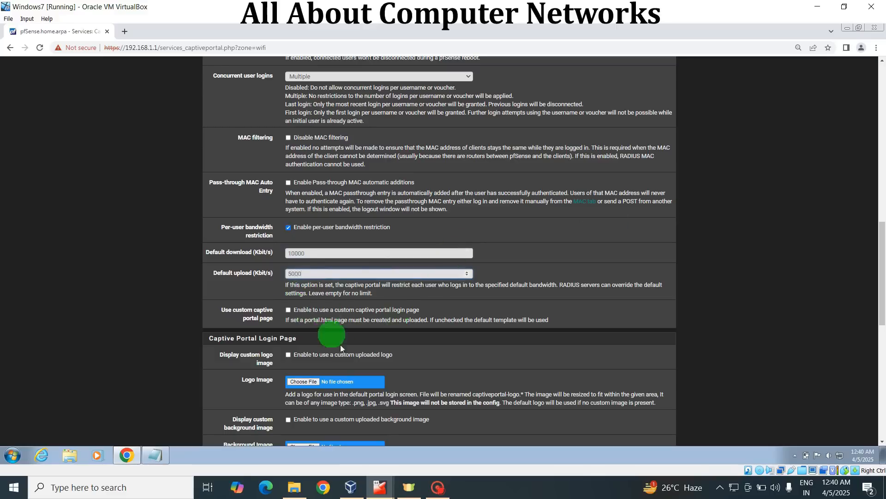
Try enabling the custom captive portal login page and view its HTML page contents upload options
{"action": "scroll", "coordinate": [882, 268], "scroll_direction": "down", "scroll_amount": 2}
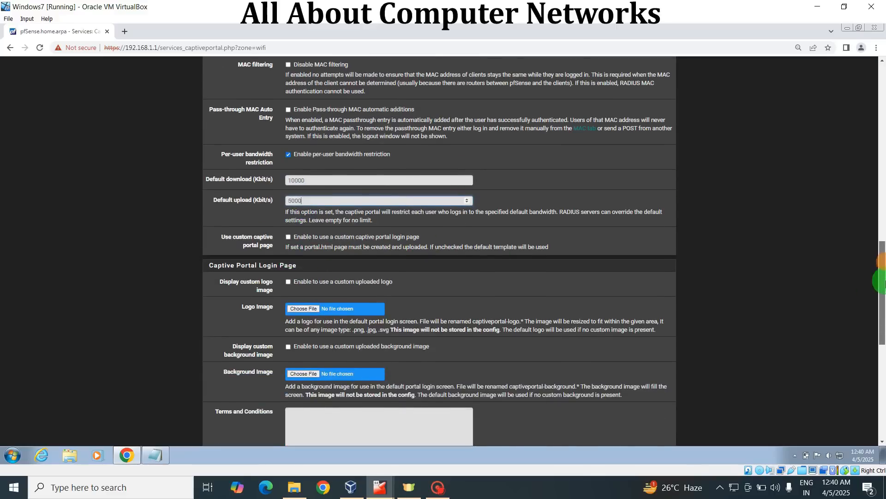
{"action": "left_click_drag", "start_coordinate": [883, 288], "coordinate": [882, 298]}
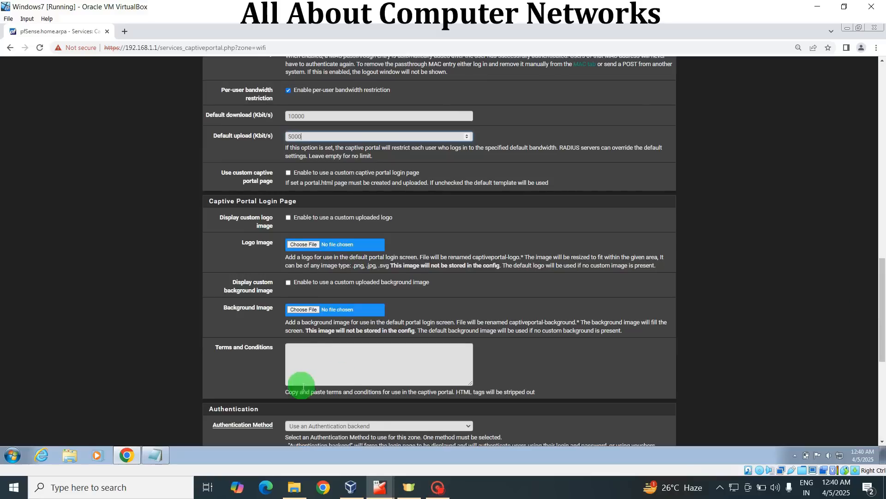
{"action": "left_click", "coordinate": [288, 174]}
{"action": "left_click", "coordinate": [333, 221]}
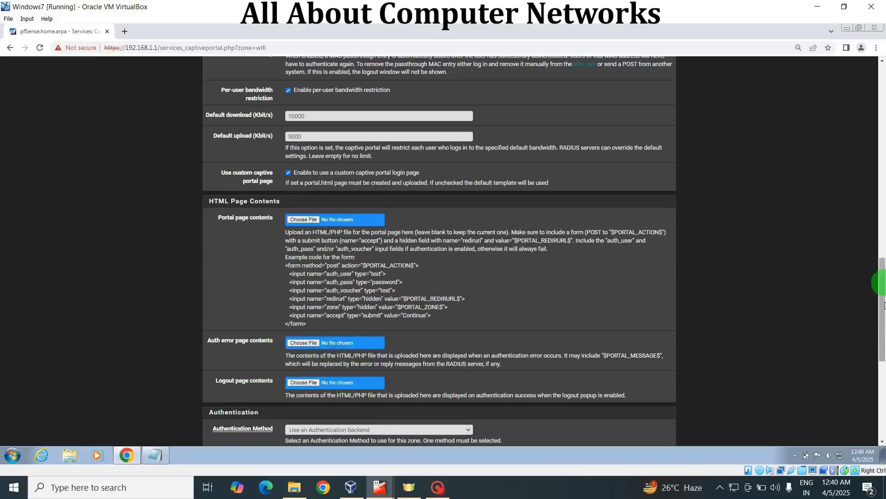
{"action": "scroll", "coordinate": [877, 333], "scroll_direction": "down", "scroll_amount": 2}
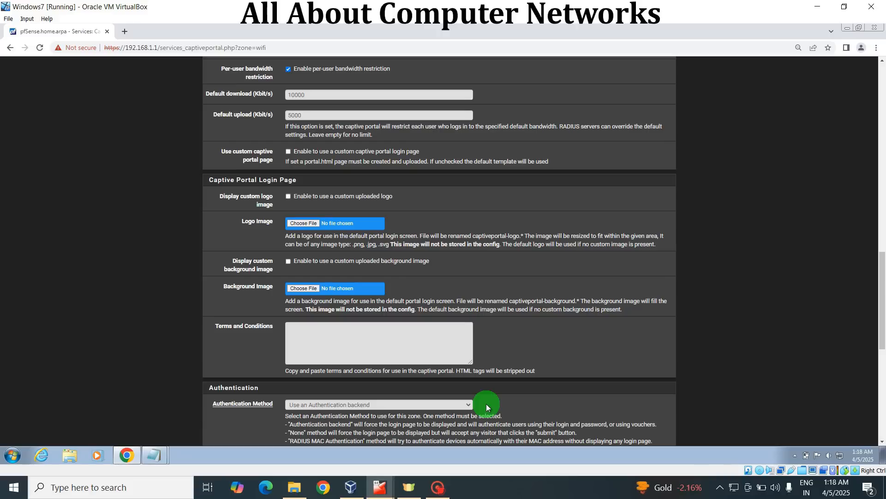
Set the authentication method to Use an Authentication backend and select Local Database as the authentication server
{"action": "left_click", "coordinate": [467, 404]}
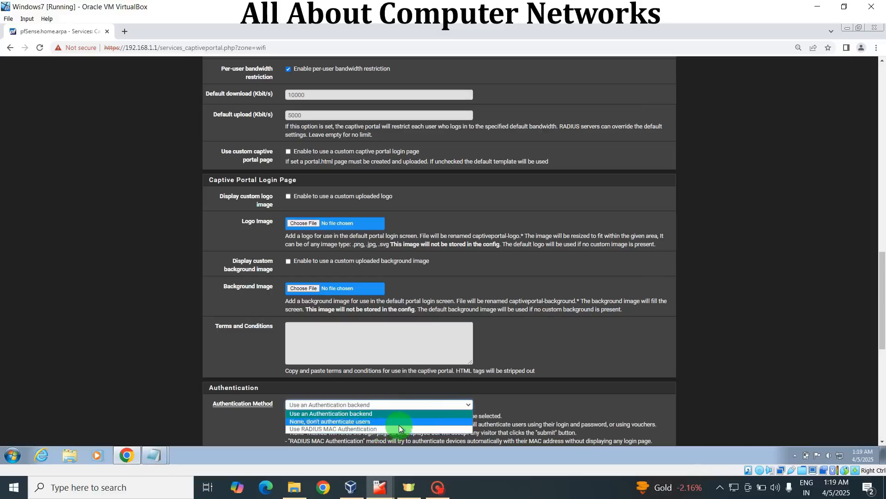
{"action": "left_click", "coordinate": [355, 413]}
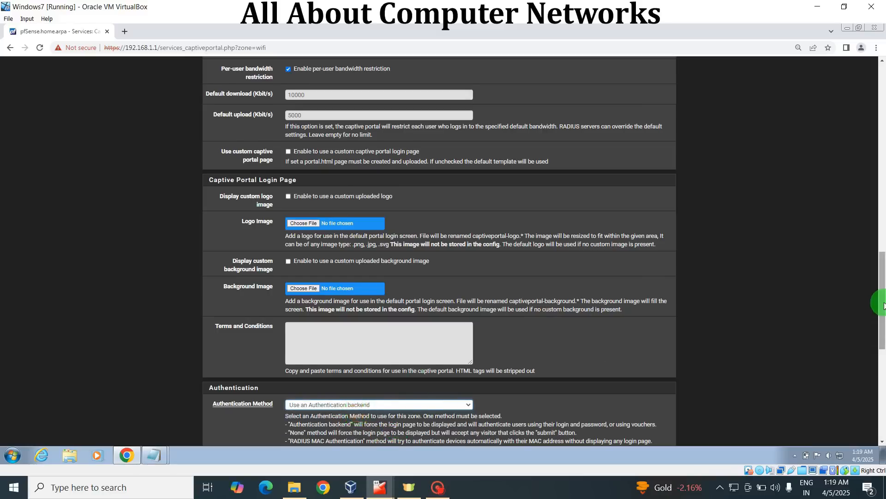
{"action": "scroll", "coordinate": [879, 301], "scroll_direction": "down", "scroll_amount": 3}
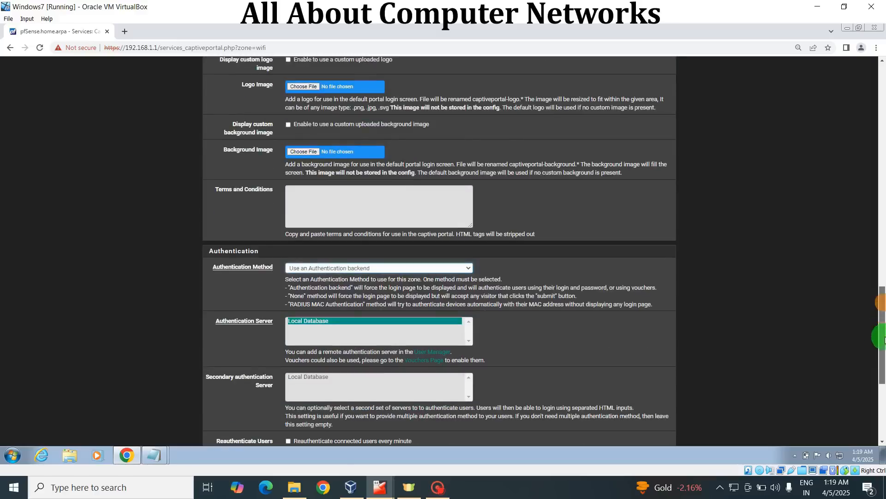
{"action": "left_click", "coordinate": [339, 326]}
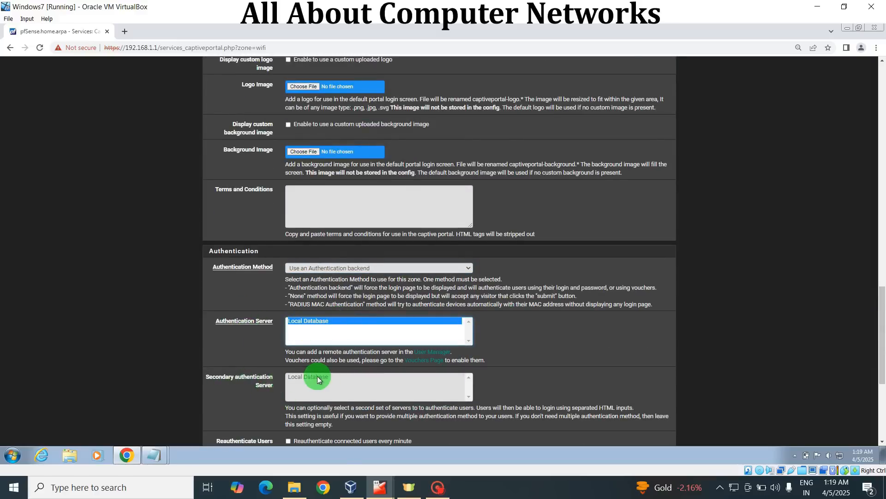
Review the remaining authentication and HTTPS options and save the captive portal configuration
{"action": "scroll", "coordinate": [881, 326], "scroll_direction": "down", "scroll_amount": 3}
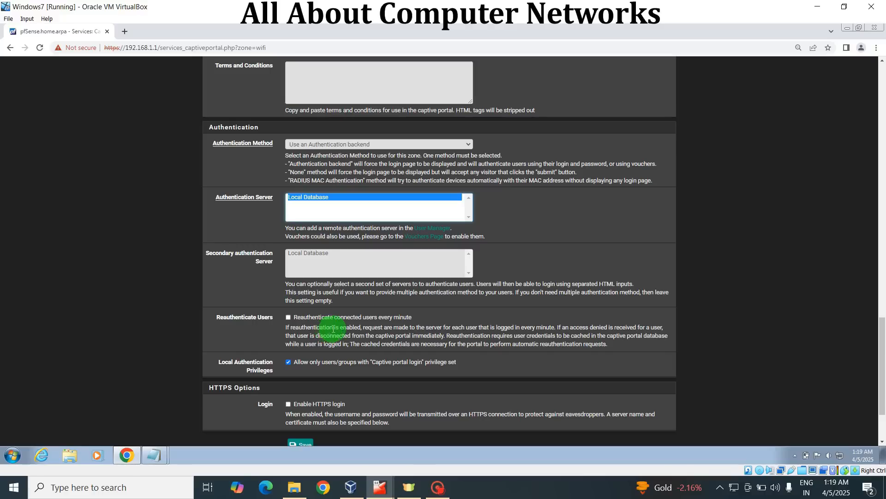
{"action": "left_click_drag", "start_coordinate": [880, 337], "coordinate": [882, 369]}
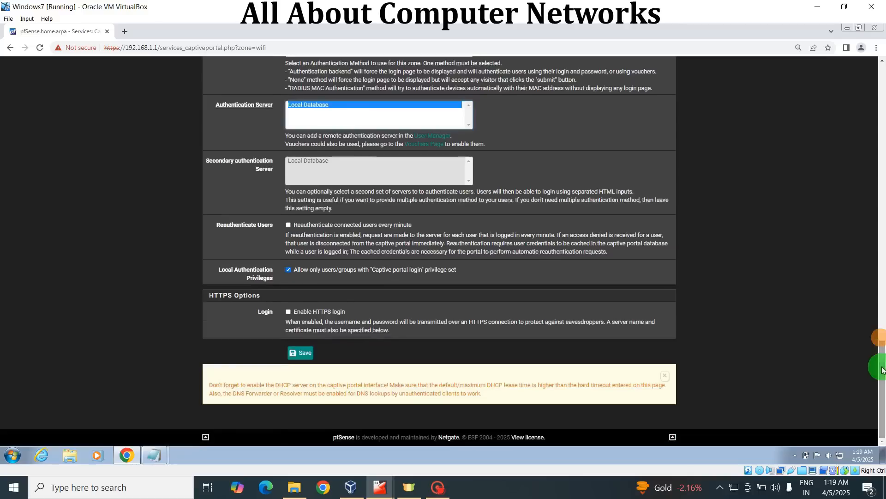
{"action": "scroll", "coordinate": [883, 420], "scroll_direction": "up", "scroll_amount": 1}
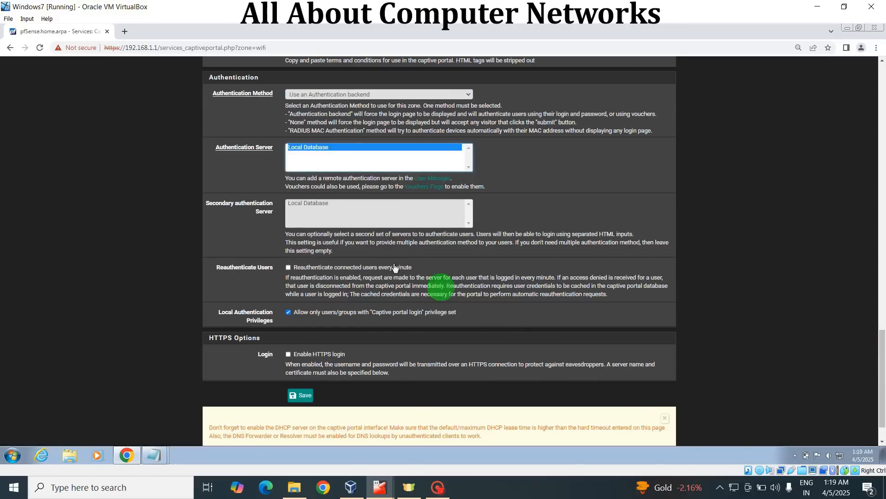
{"action": "left_click", "coordinate": [300, 396]}
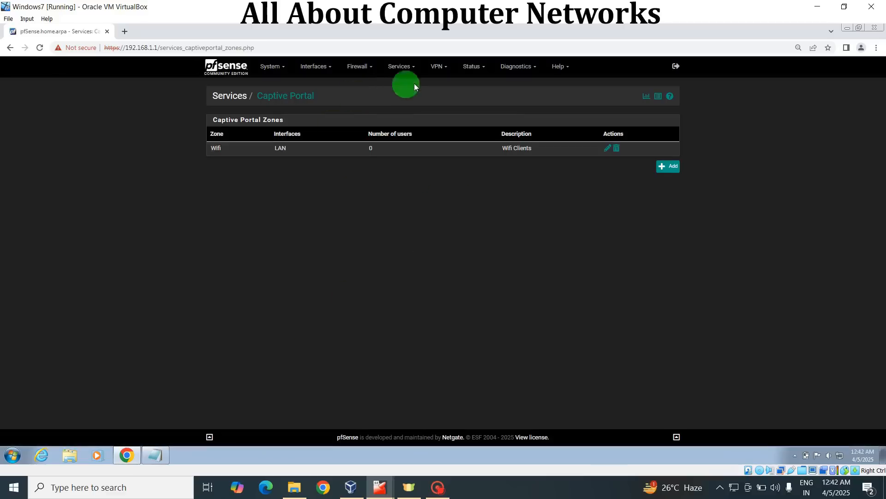
Open the Wifi zone's voucher settings and enable the creation, generation and activation of rolls with vouchers
{"action": "left_click", "coordinate": [606, 152]}
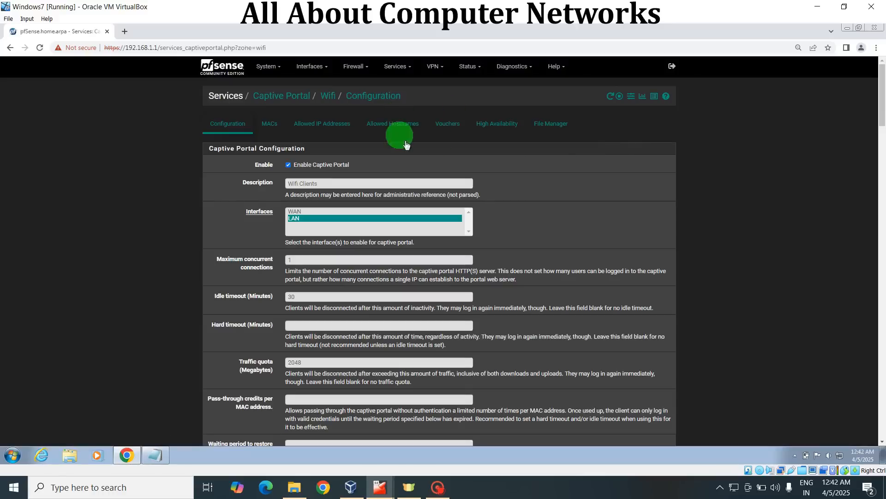
{"action": "left_click", "coordinate": [449, 123]}
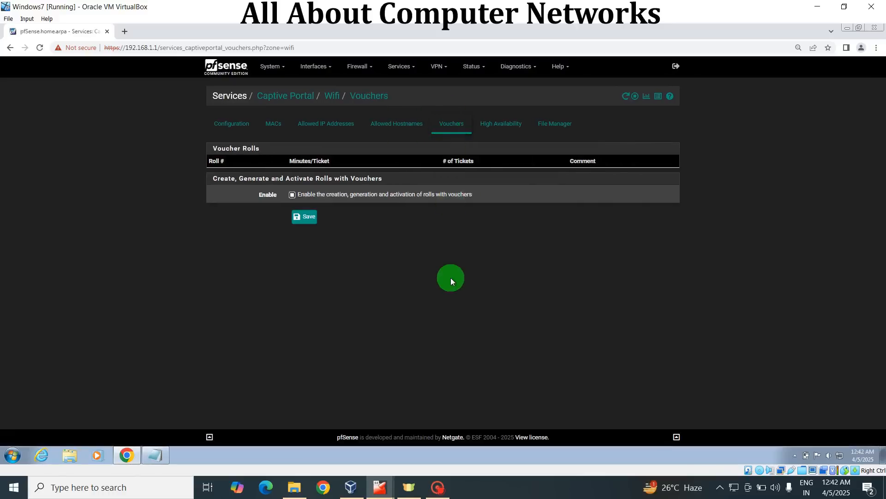
{"action": "left_click", "coordinate": [292, 195]}
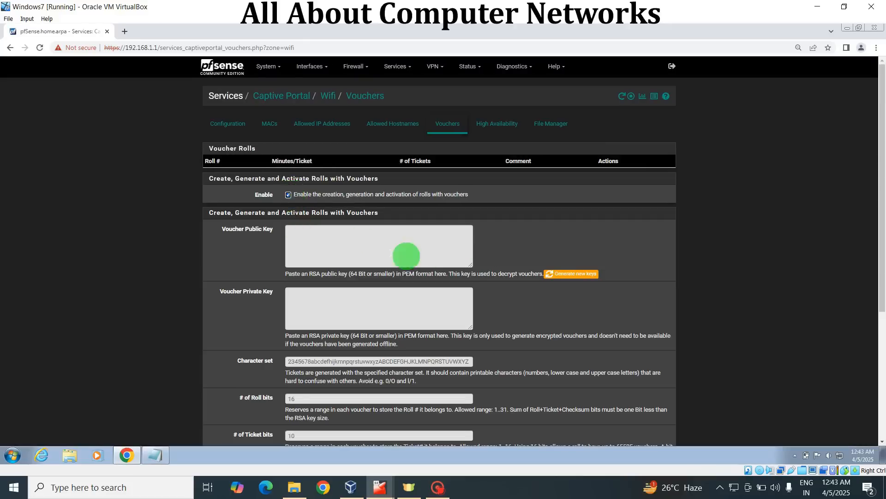
Generate new public and private voucher keys, keep the other voucher defaults and save the voucher settings
{"action": "left_click", "coordinate": [567, 276]}
{"action": "left_click_drag", "start_coordinate": [879, 182], "coordinate": [884, 263]}
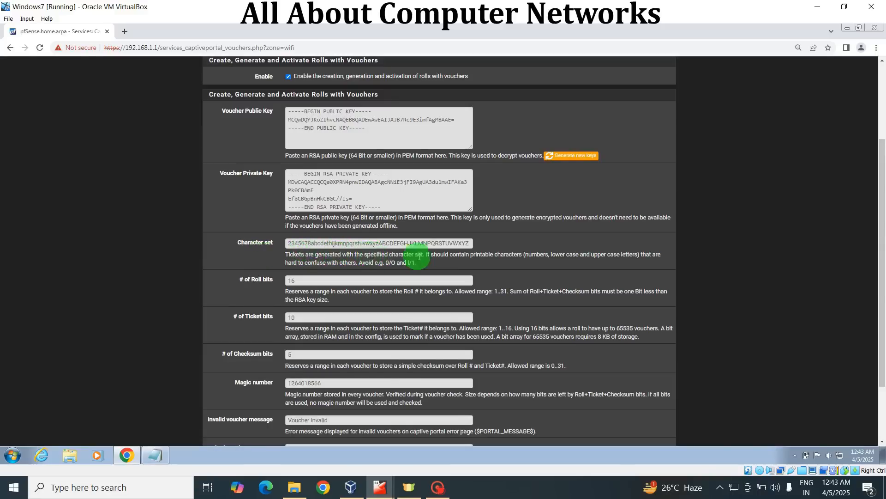
{"action": "left_click_drag", "start_coordinate": [884, 233], "coordinate": [884, 275]}
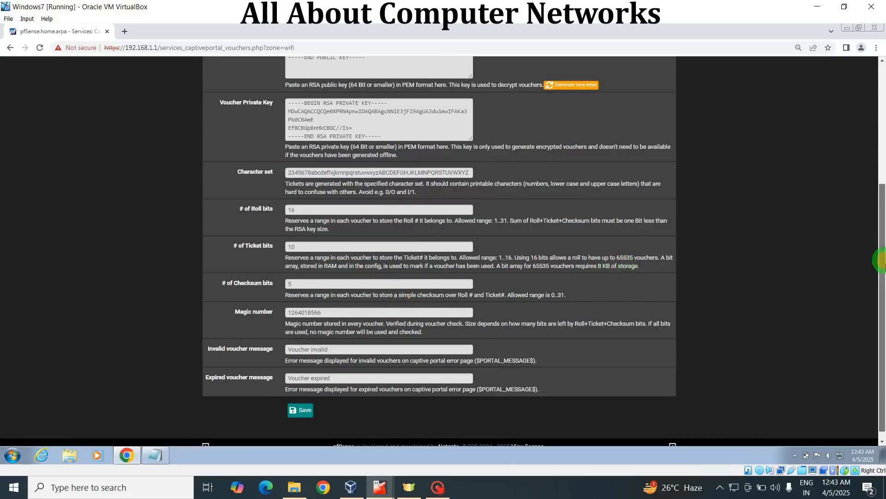
{"action": "scroll", "coordinate": [882, 265], "scroll_direction": "down", "scroll_amount": 1}
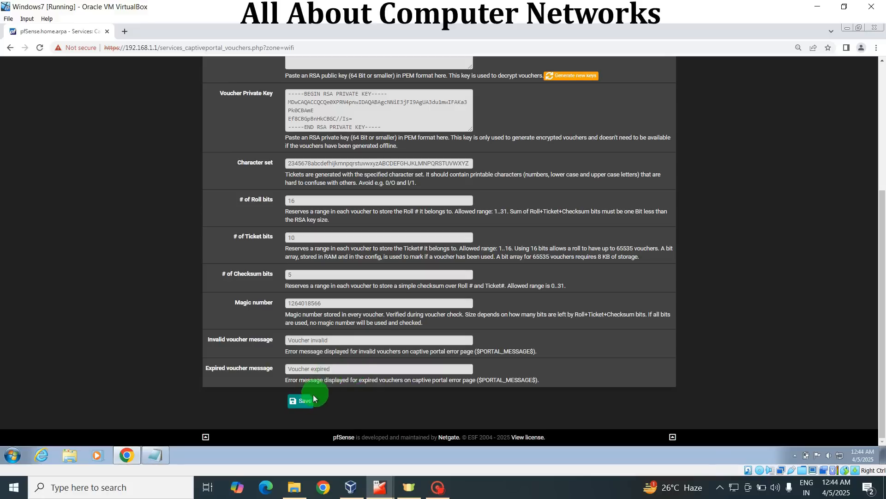
{"action": "left_click", "coordinate": [302, 400]}
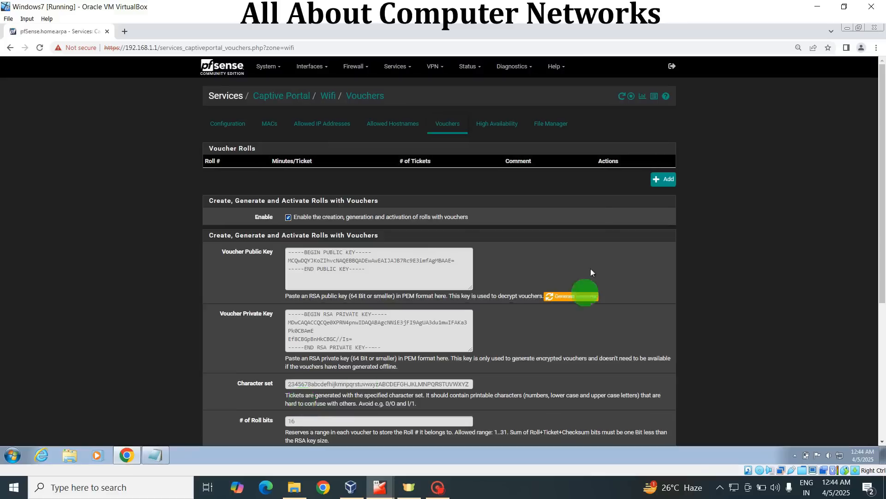
Add a voucher roll with roll number 1 and 60 minutes per ticket
{"action": "left_click", "coordinate": [666, 183]}
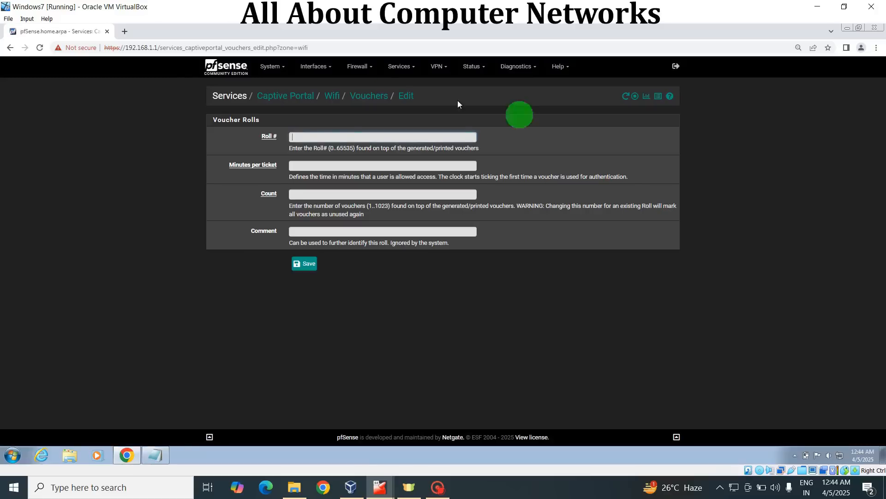
{"action": "left_click", "coordinate": [297, 137]}
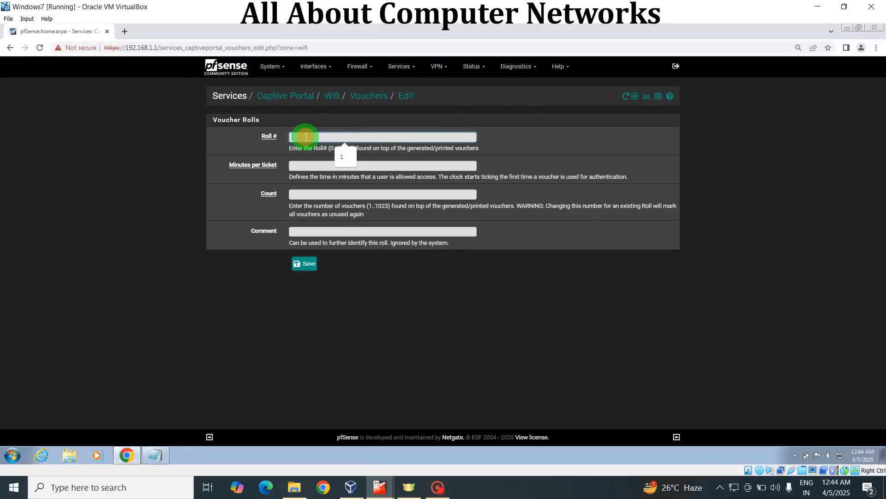
{"action": "left_click", "coordinate": [216, 154]}
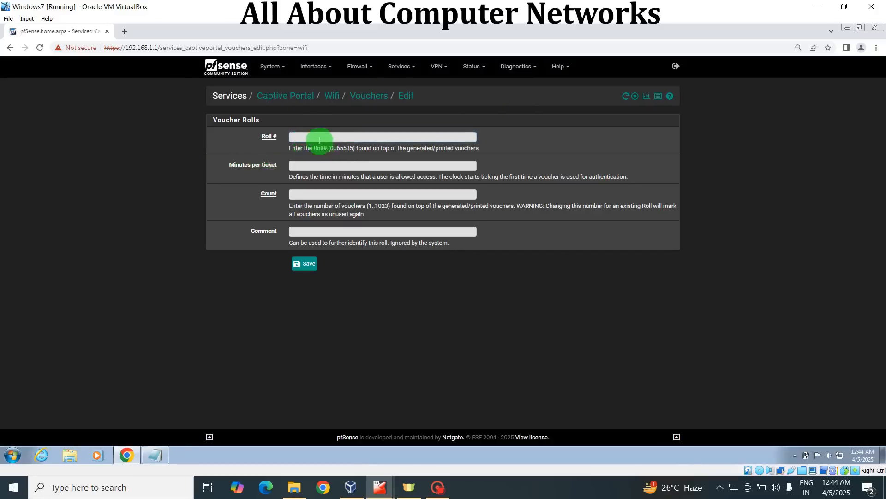
{"action": "left_click", "coordinate": [316, 135]}
{"action": "type", "text": "1"}
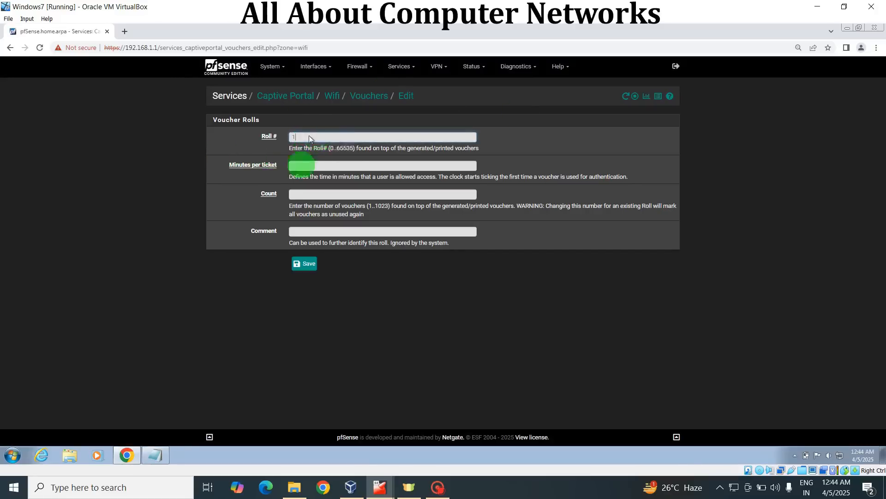
{"action": "left_click", "coordinate": [299, 166]}
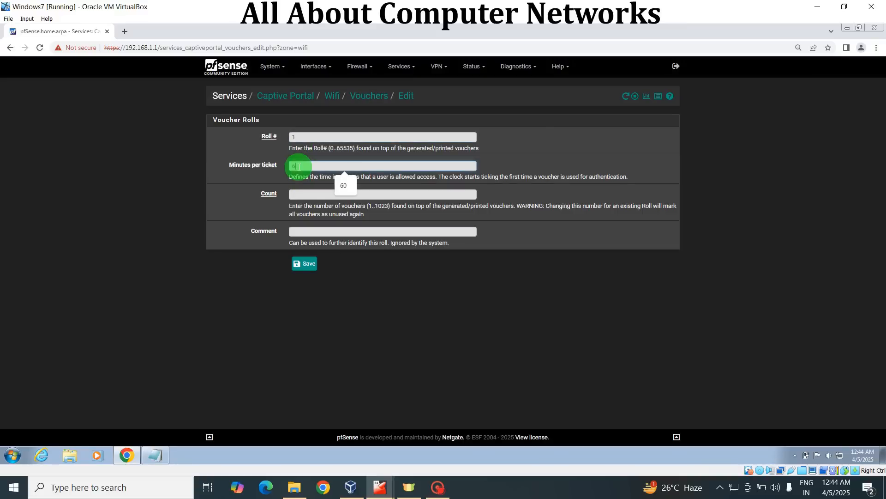
{"action": "type", "text": "0"}
Set the roll's voucher count to 10, enter the comment "For WiFi clients" and save the voucher roll
{"action": "left_click", "coordinate": [303, 191]}
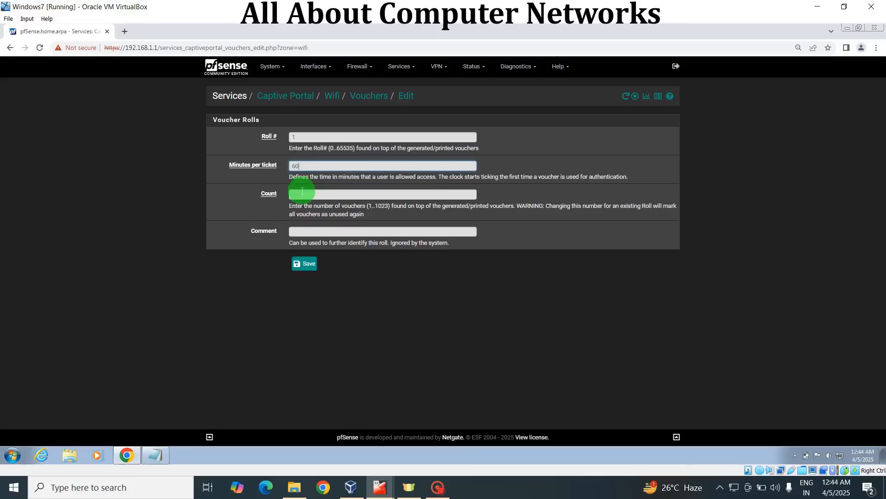
{"action": "left_click", "coordinate": [302, 191]}
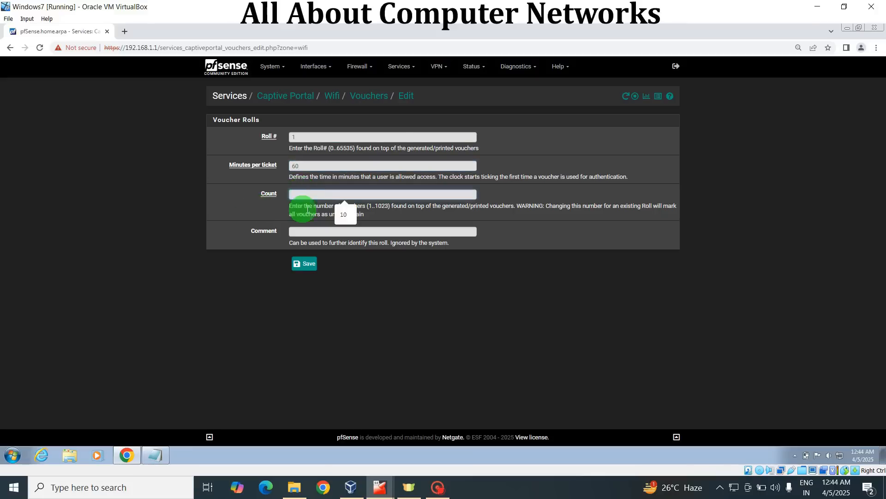
{"action": "left_click", "coordinate": [344, 214]}
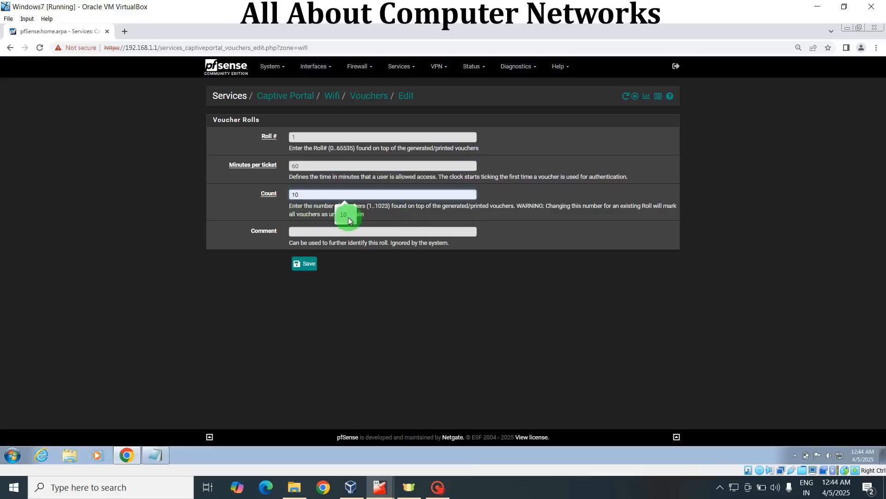
{"action": "left_click", "coordinate": [313, 231]}
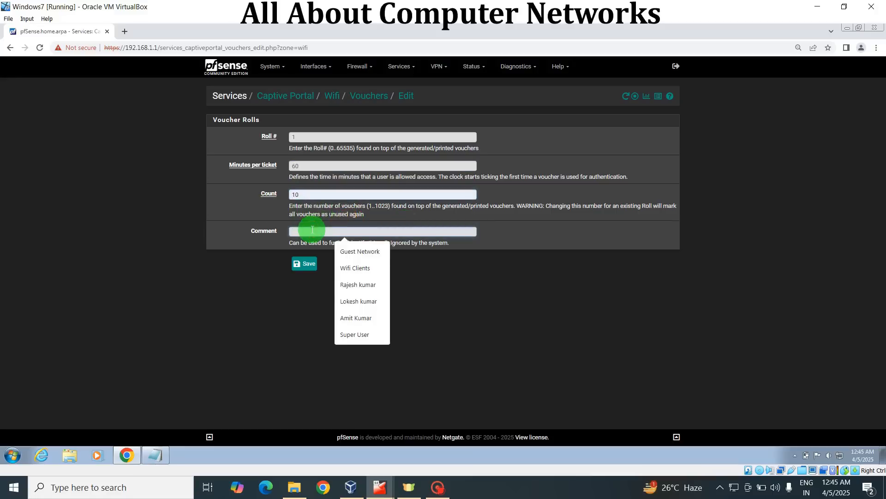
{"action": "type", "text": "For"}
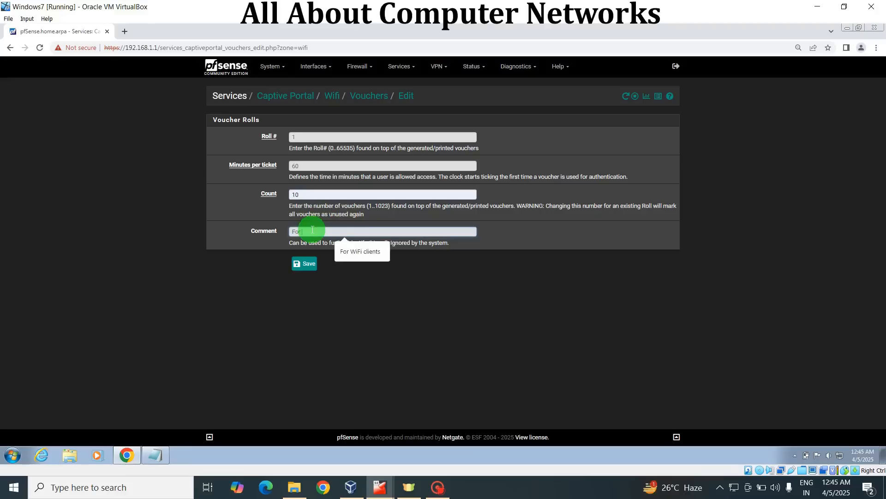
{"action": "left_click", "coordinate": [367, 251]}
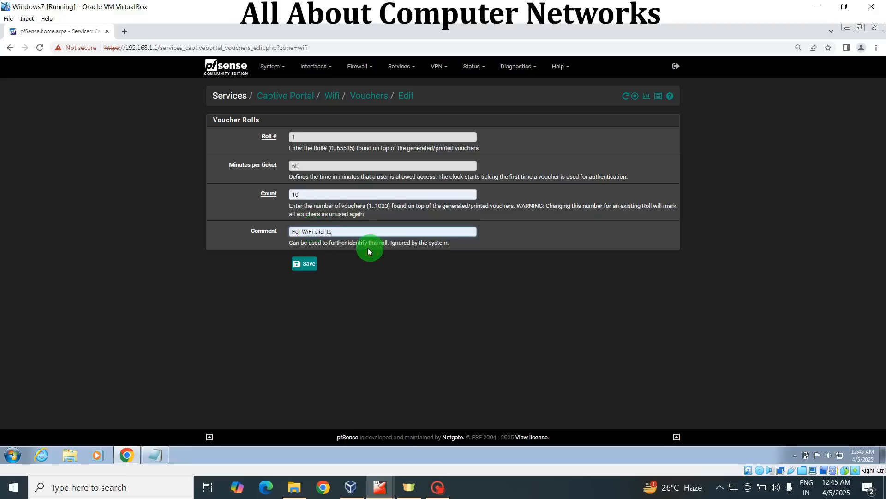
{"action": "left_click", "coordinate": [307, 264]}
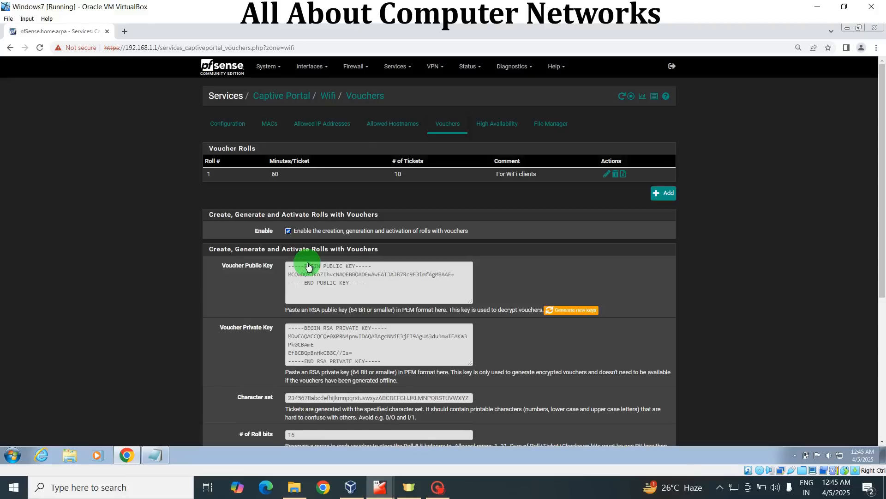
Export the vouchers of roll 1 to a CSV file and open the downloaded file
{"action": "left_click", "coordinate": [625, 175]}
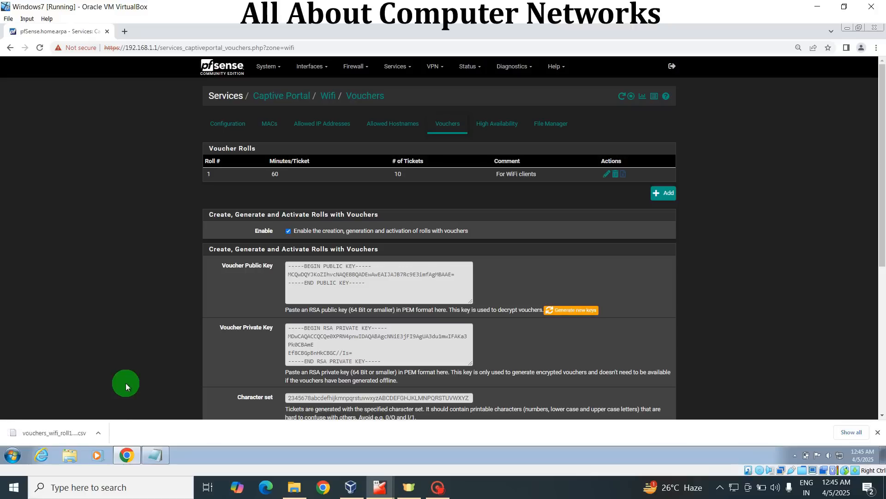
{"action": "left_click", "coordinate": [57, 436]}
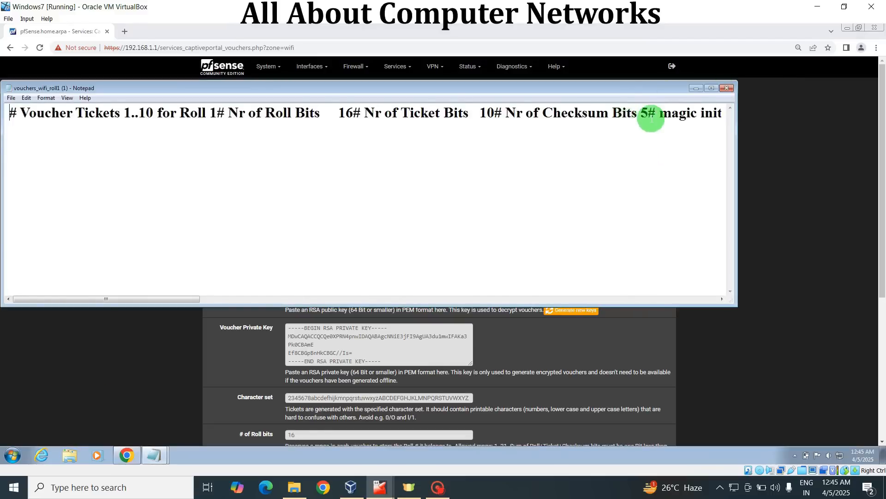
Insert line breaks in the voucher file so the magic initializer, character set and voucher codes are split over separate readable lines
{"action": "left_click", "coordinate": [656, 112]}
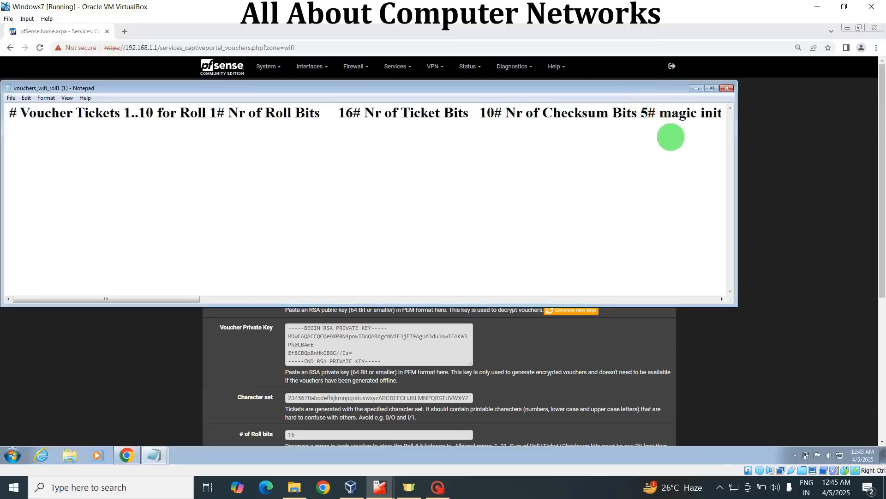
{"action": "key", "text": "Return"}
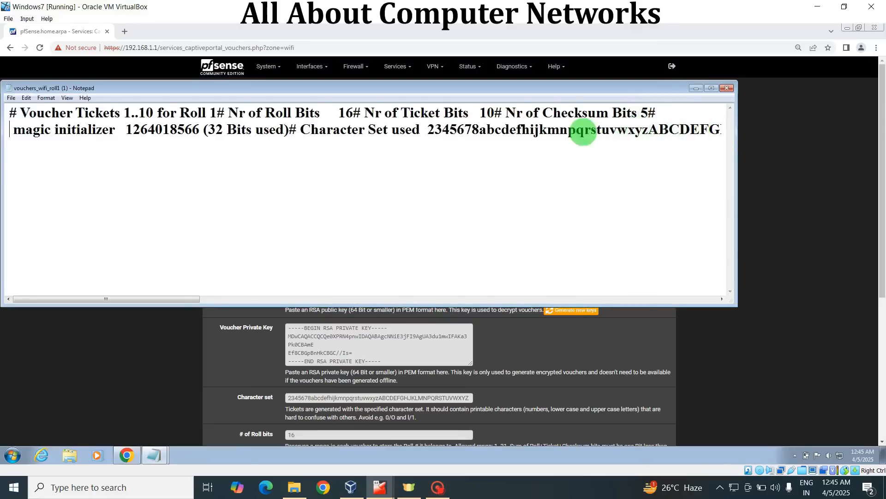
{"action": "left_click", "coordinate": [299, 129]}
{"action": "key", "text": "Return"}
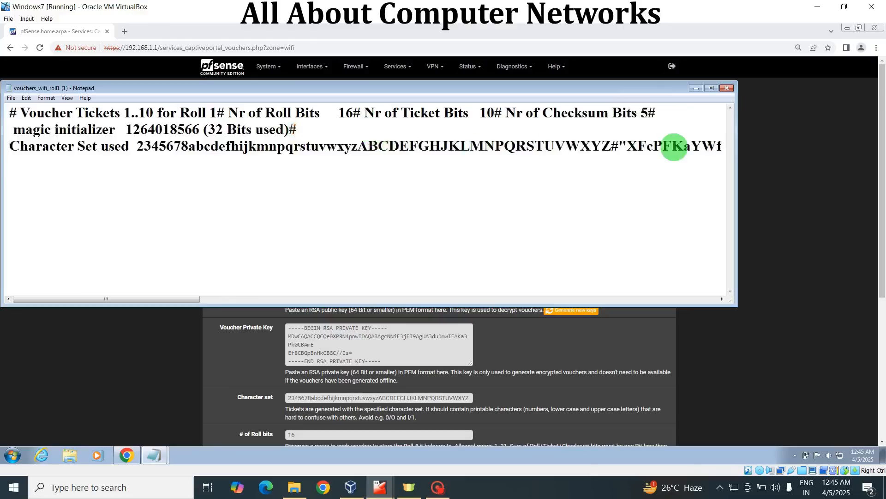
{"action": "left_click", "coordinate": [619, 146]}
{"action": "key", "text": "Return"}
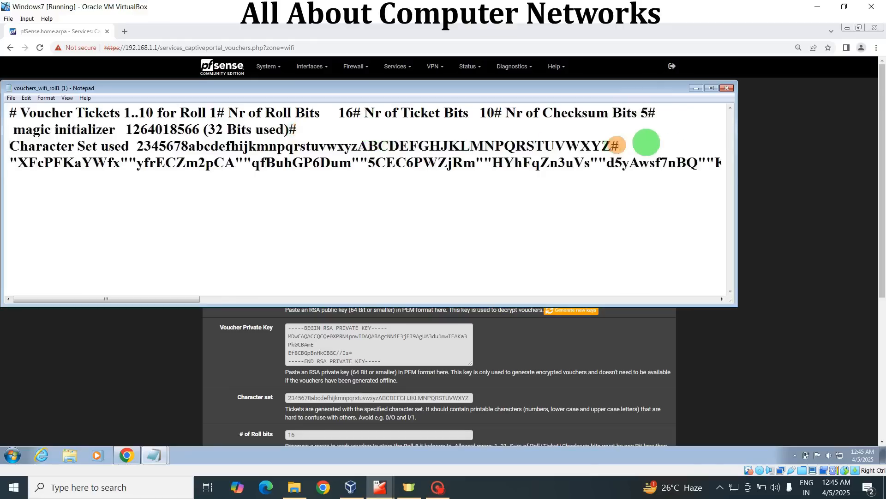
{"action": "left_click", "coordinate": [606, 162]}
{"action": "key", "text": "Return"}
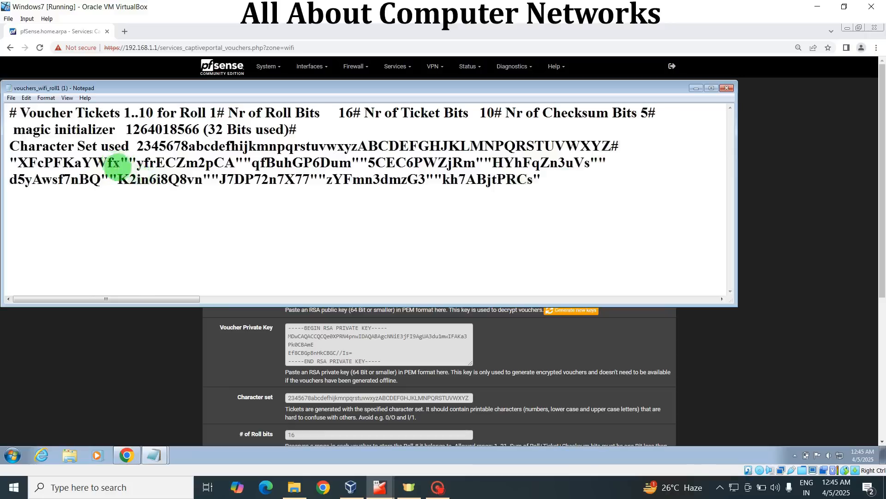
Copy the first voucher code from the file and minimise the file's window
{"action": "left_click_drag", "start_coordinate": [120, 165], "coordinate": [18, 163]}
{"action": "right_click", "coordinate": [41, 164]}
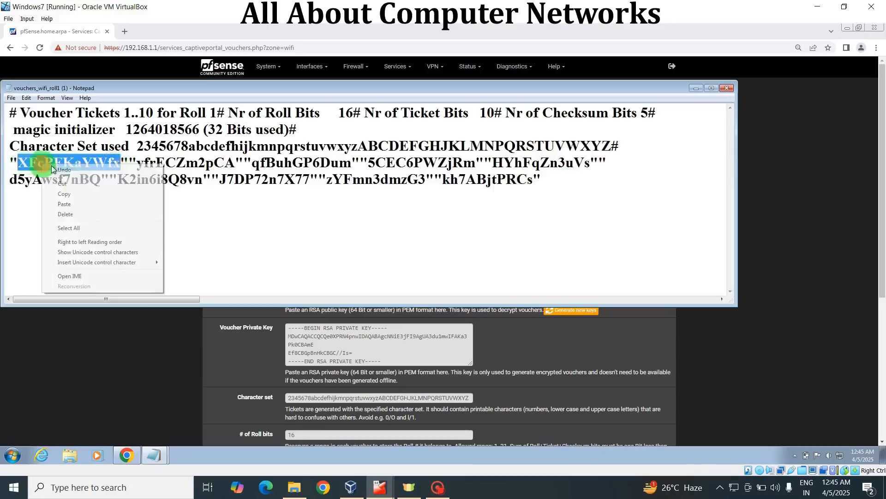
{"action": "left_click", "coordinate": [67, 194]}
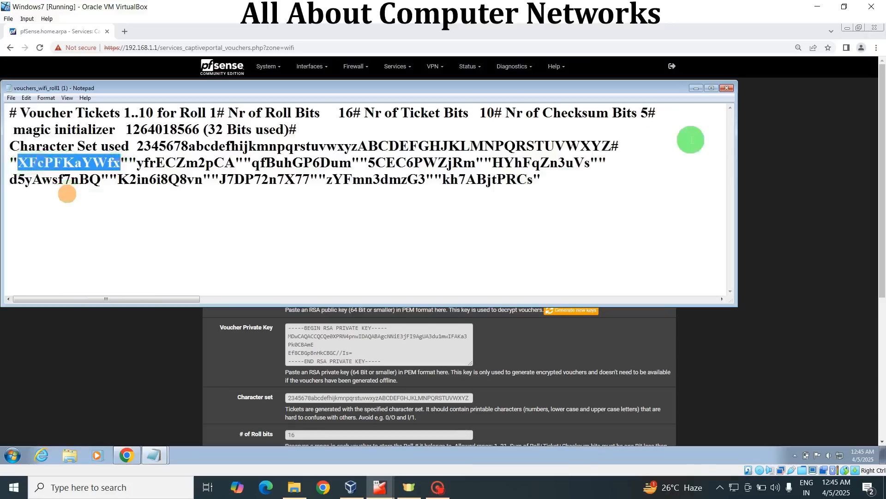
{"action": "left_click", "coordinate": [695, 89]}
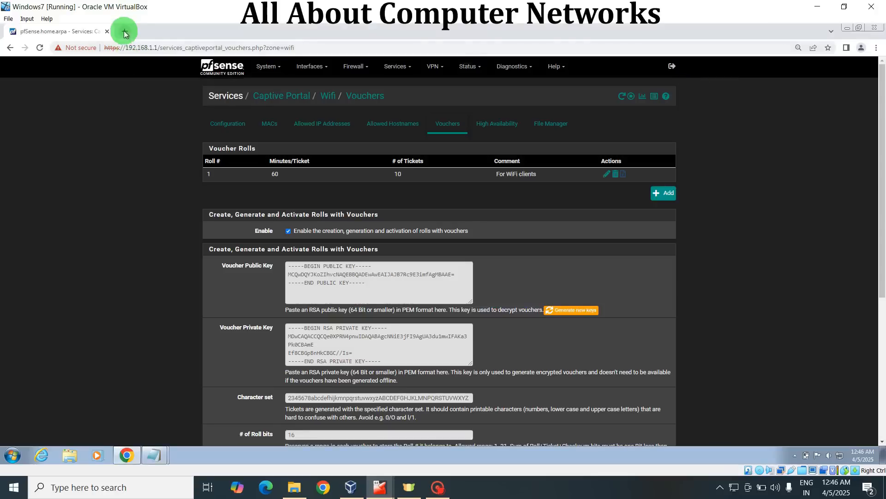
Search for facebook in a new browser tab to bring up the captive portal login page
{"action": "left_click", "coordinate": [125, 31]}
{"action": "left_click", "coordinate": [133, 47]}
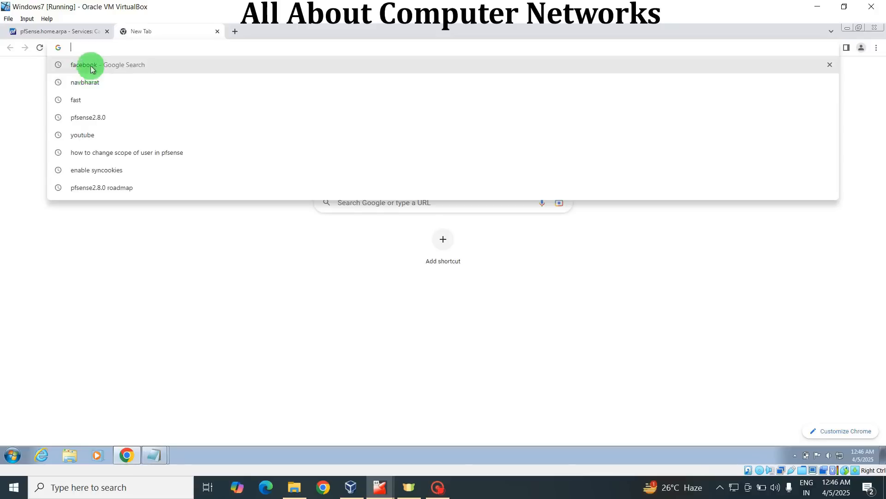
{"action": "left_click", "coordinate": [91, 66]}
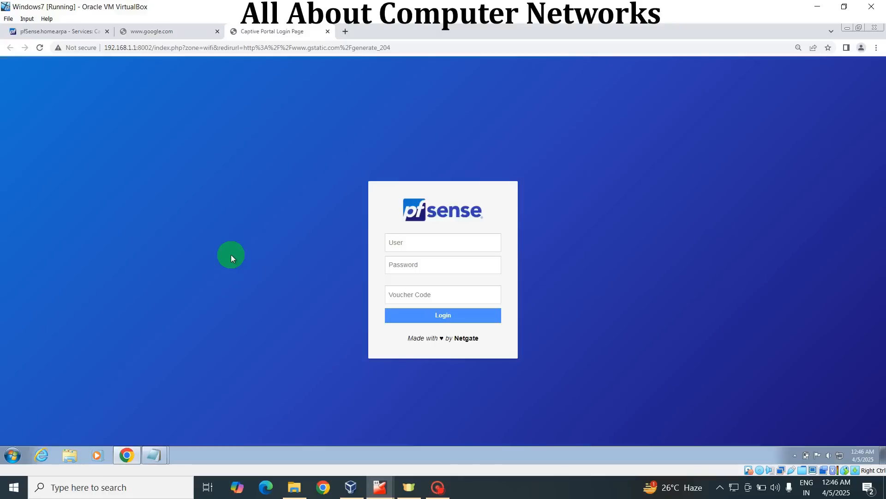
Log in to the captive portal by pasting the voucher code, and open the Facebook site from the search results
{"action": "left_click", "coordinate": [407, 294]}
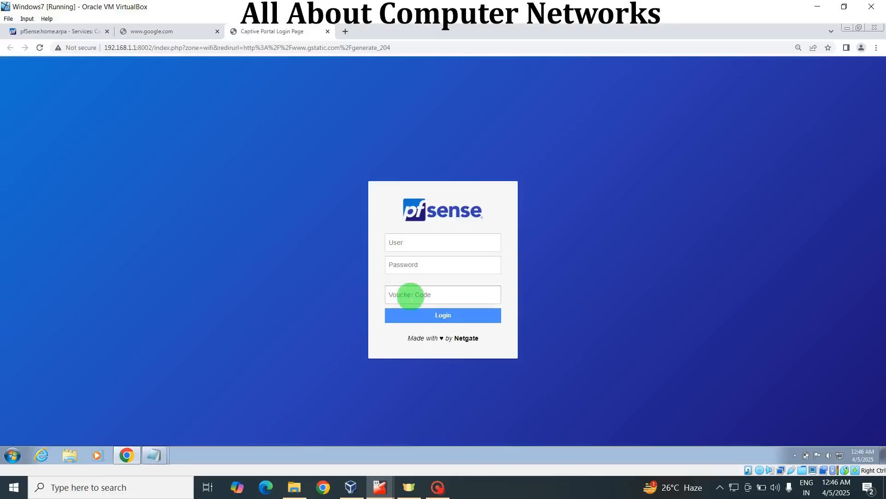
{"action": "right_click", "coordinate": [409, 295]}
{"action": "left_click", "coordinate": [427, 353]}
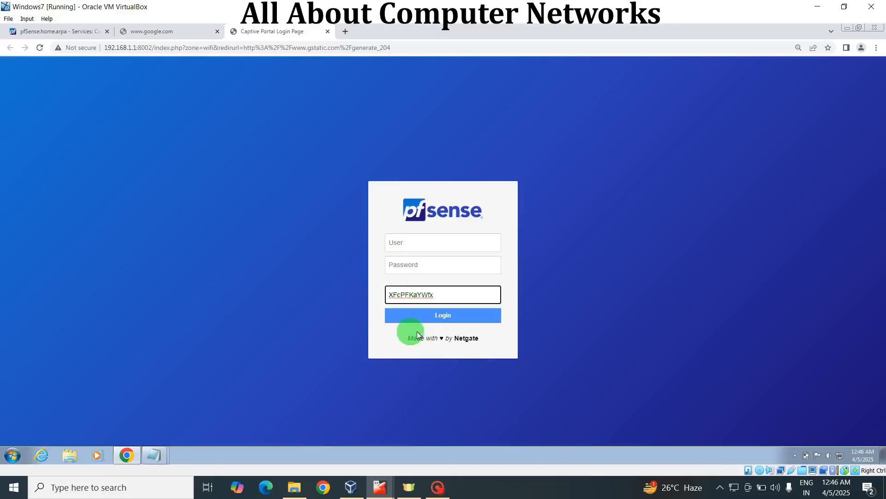
{"action": "left_click", "coordinate": [428, 315]}
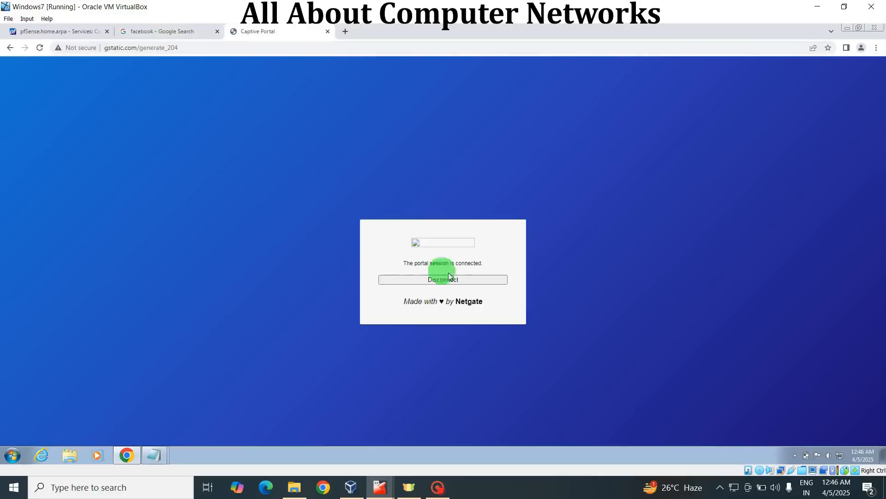
{"action": "left_click", "coordinate": [173, 37]}
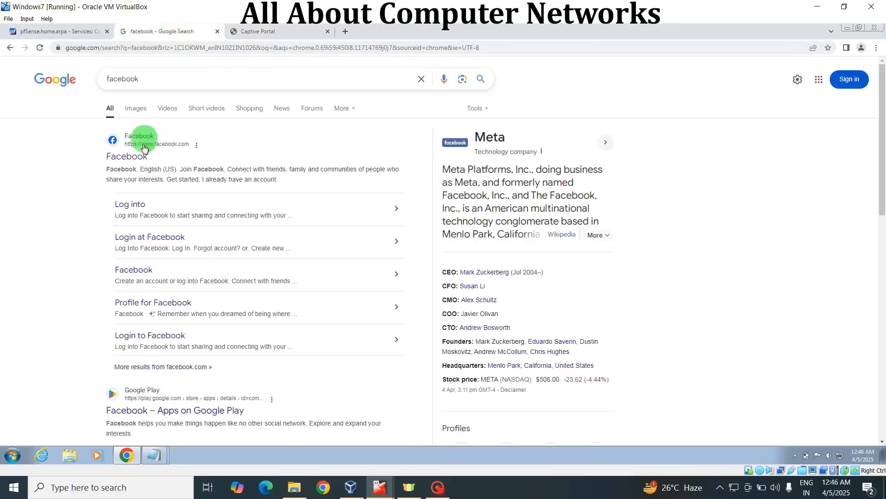
{"action": "left_click", "coordinate": [123, 158]}
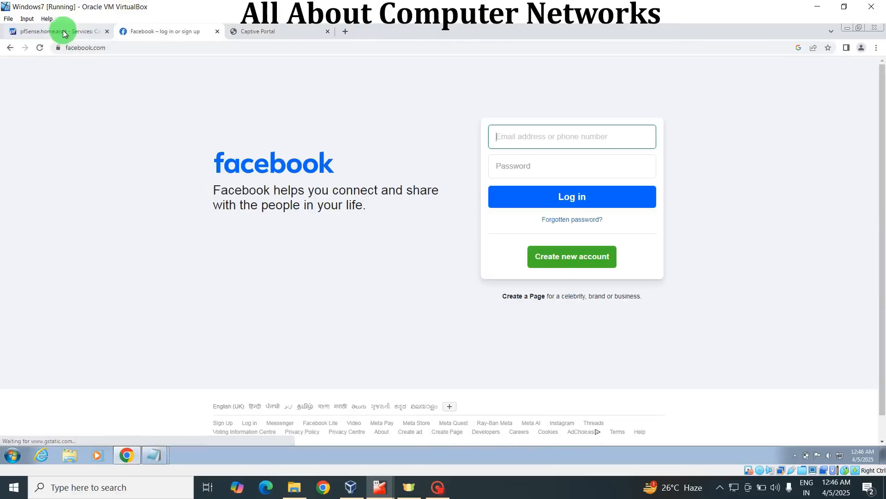
Check the captive portal status in pfSense, viewing the Wifi zone's active users and active vouchers
{"action": "left_click", "coordinate": [63, 32]}
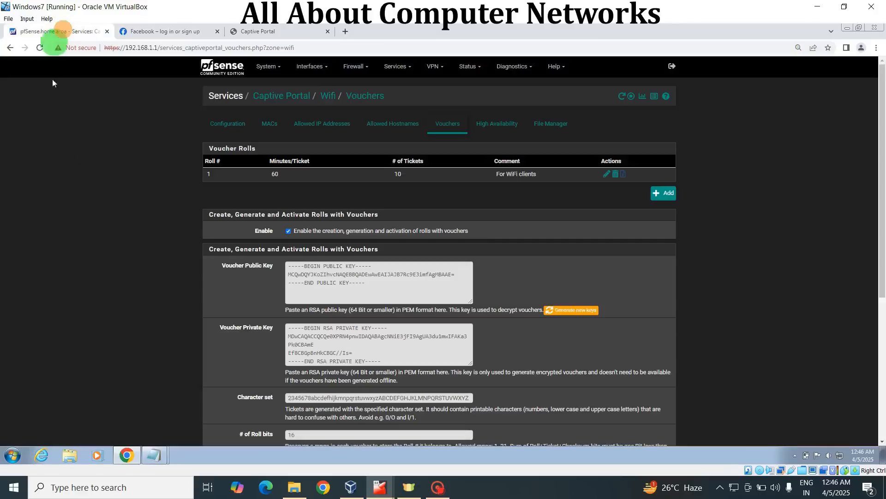
{"action": "left_click", "coordinate": [469, 69]}
{"action": "left_click", "coordinate": [469, 85]}
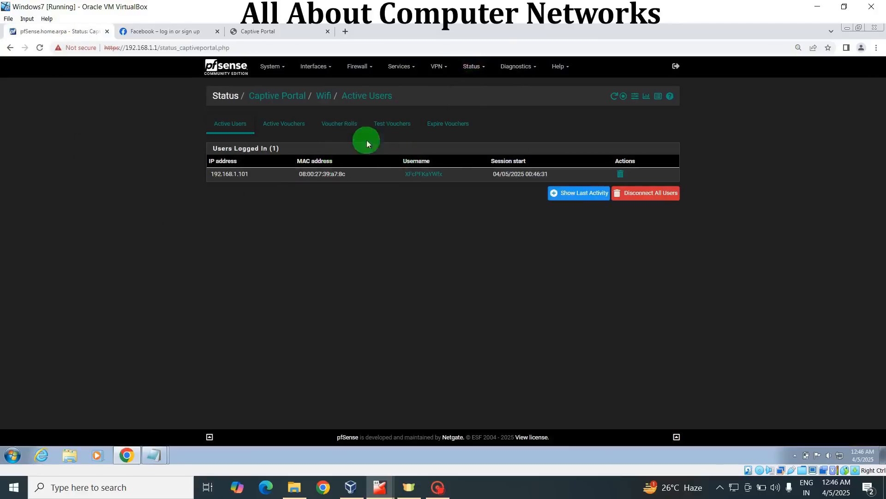
{"action": "left_click", "coordinate": [295, 125]}
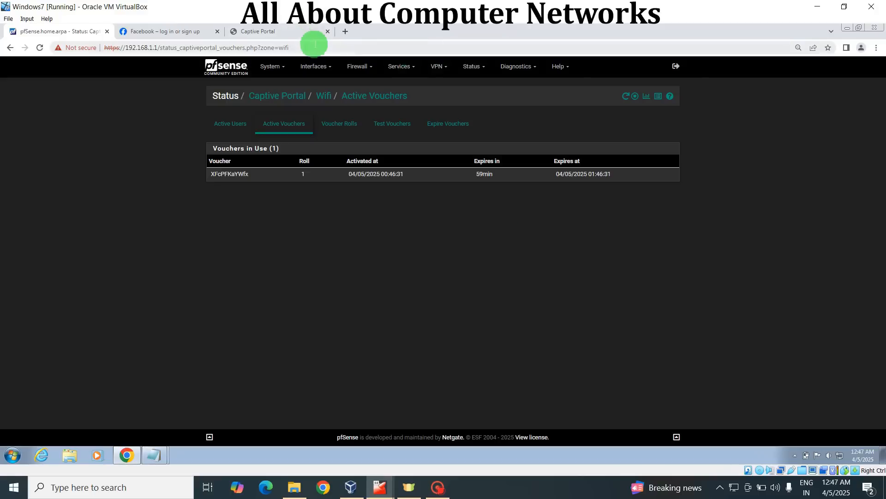
Run an internet speed test on fast.com in a new tab and show its detailed latency and upload information
{"action": "left_click", "coordinate": [347, 31]}
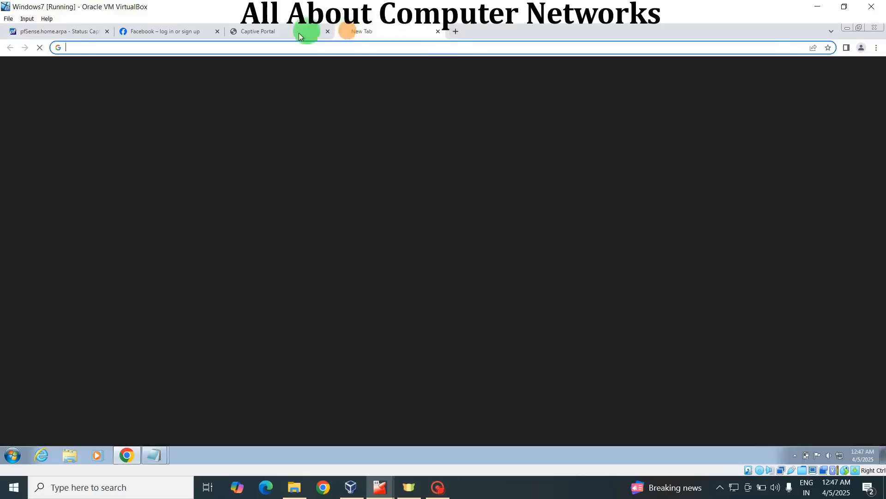
{"action": "left_click", "coordinate": [294, 46]}
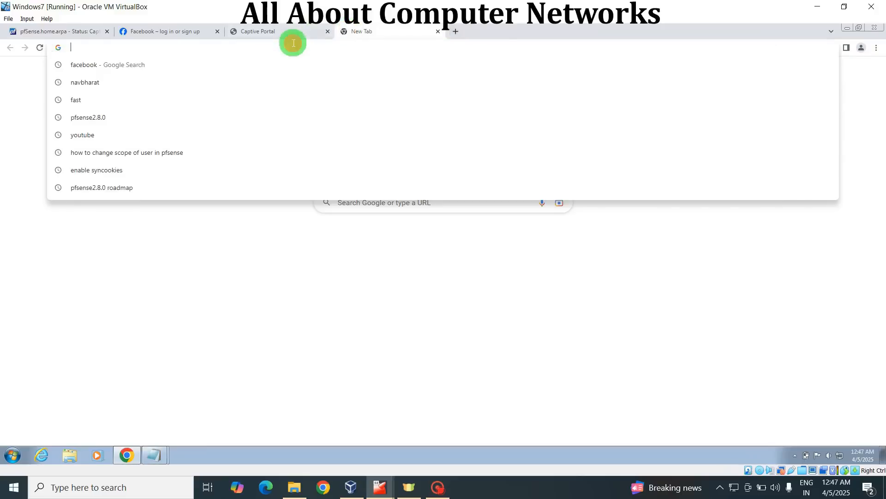
{"action": "left_click", "coordinate": [75, 100]}
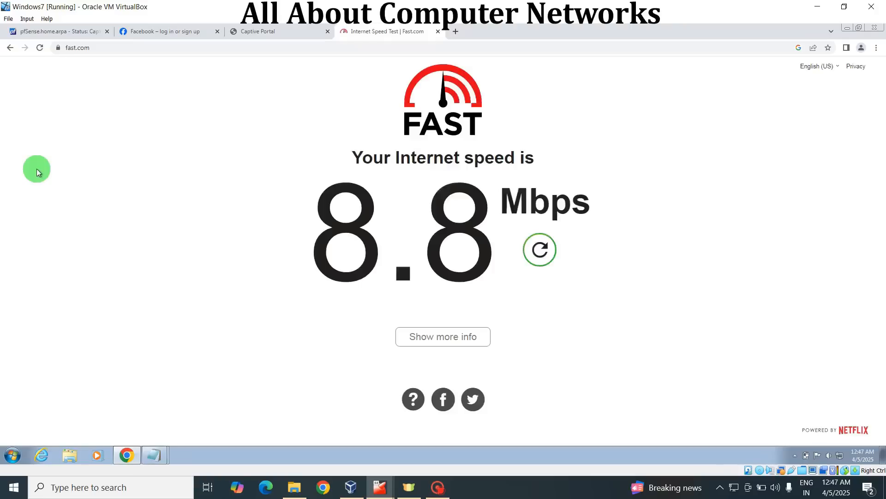
{"action": "left_click", "coordinate": [470, 342]}
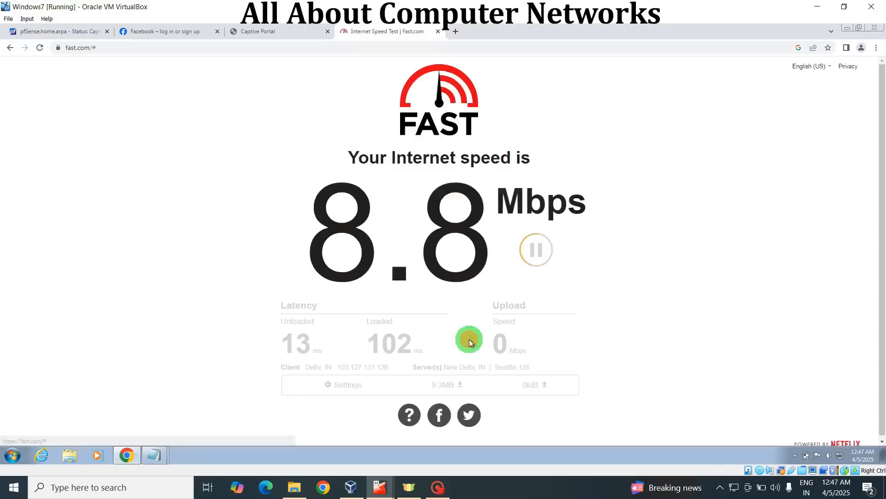